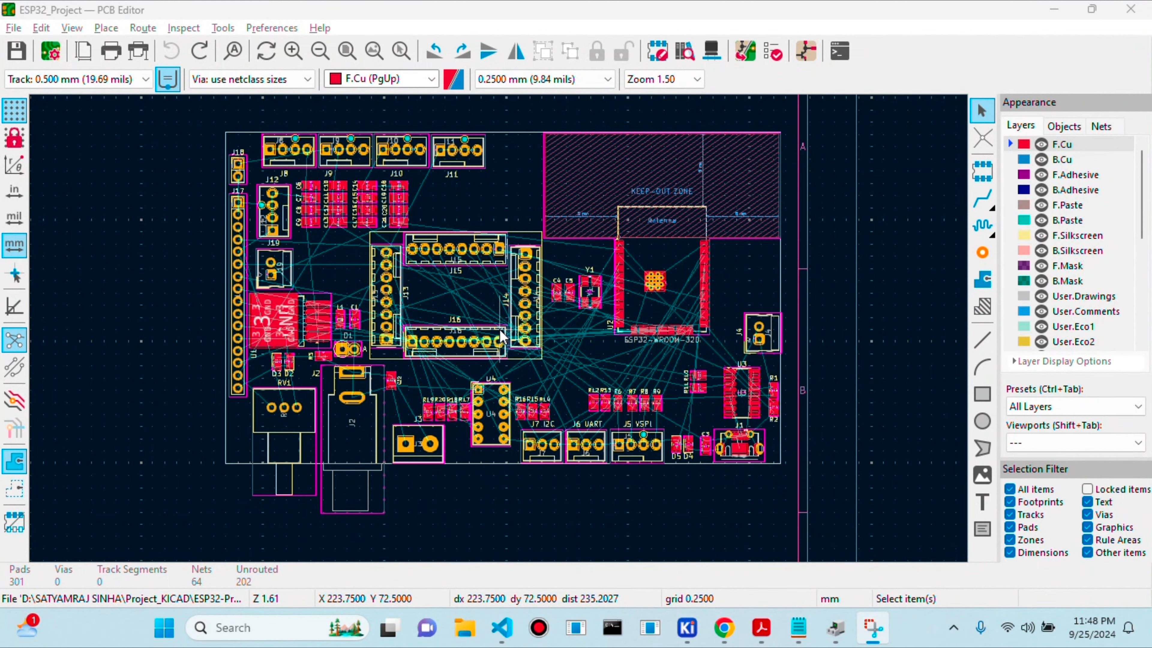
- Examine the component placement and unrouted connections around the power section, including J2, J3, U1, D1, R3 and C22
scroll(499, 330, "up", 4)
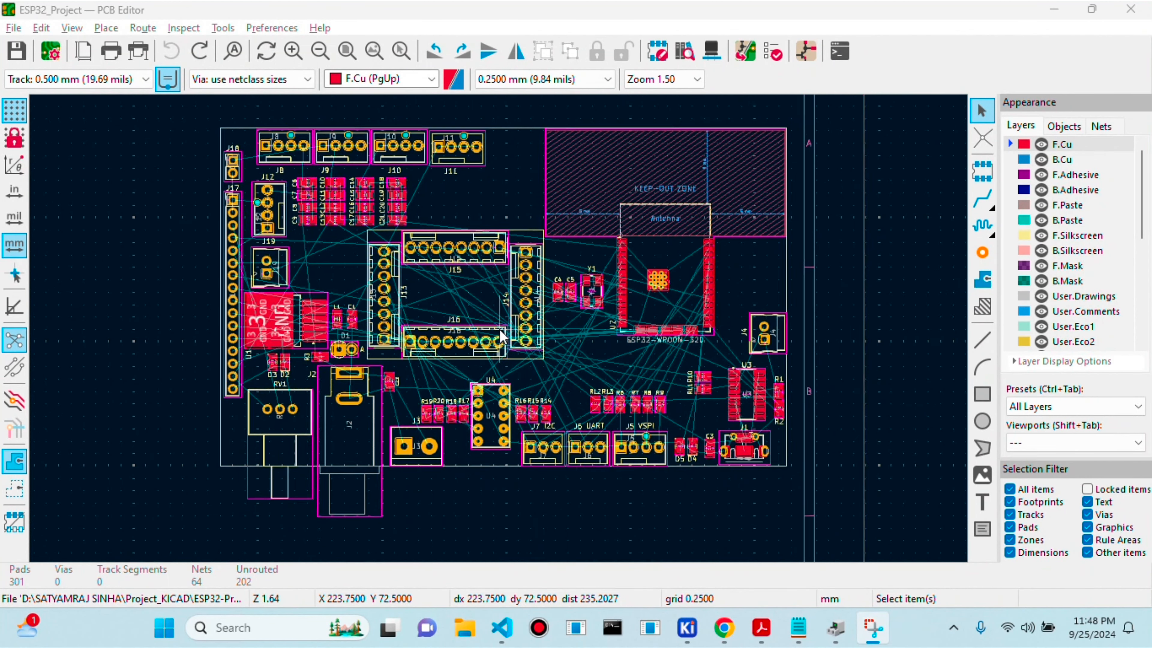
scroll(500, 330, "down", 2)
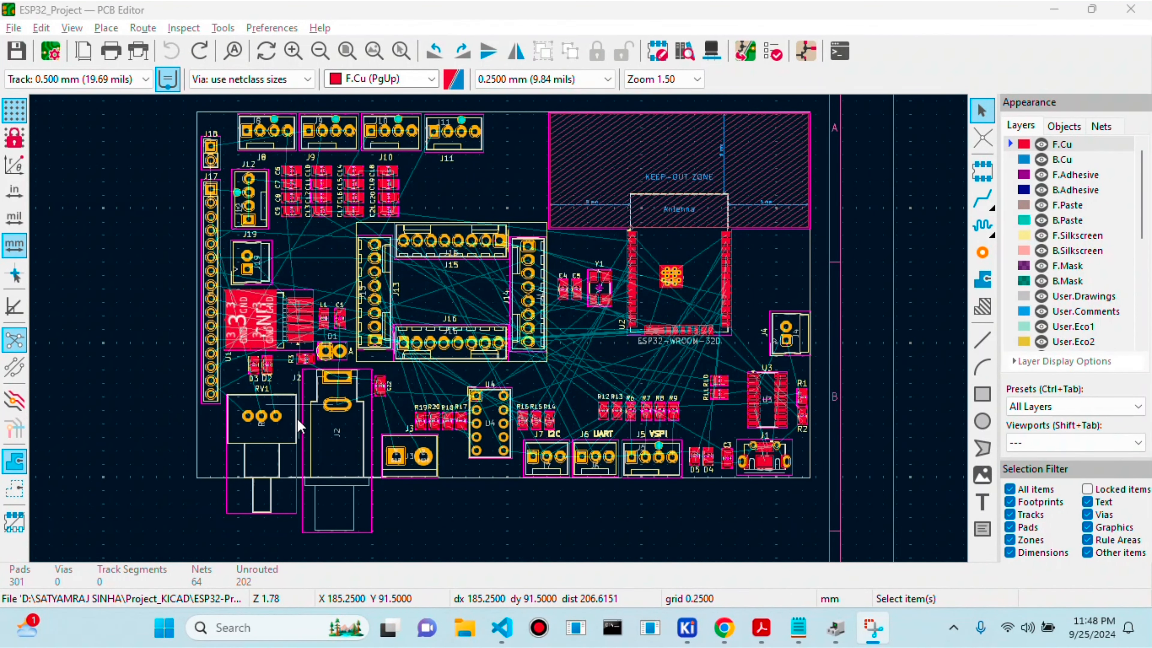
scroll(367, 383, "up", 1)
scroll(500, 336, "up", 1)
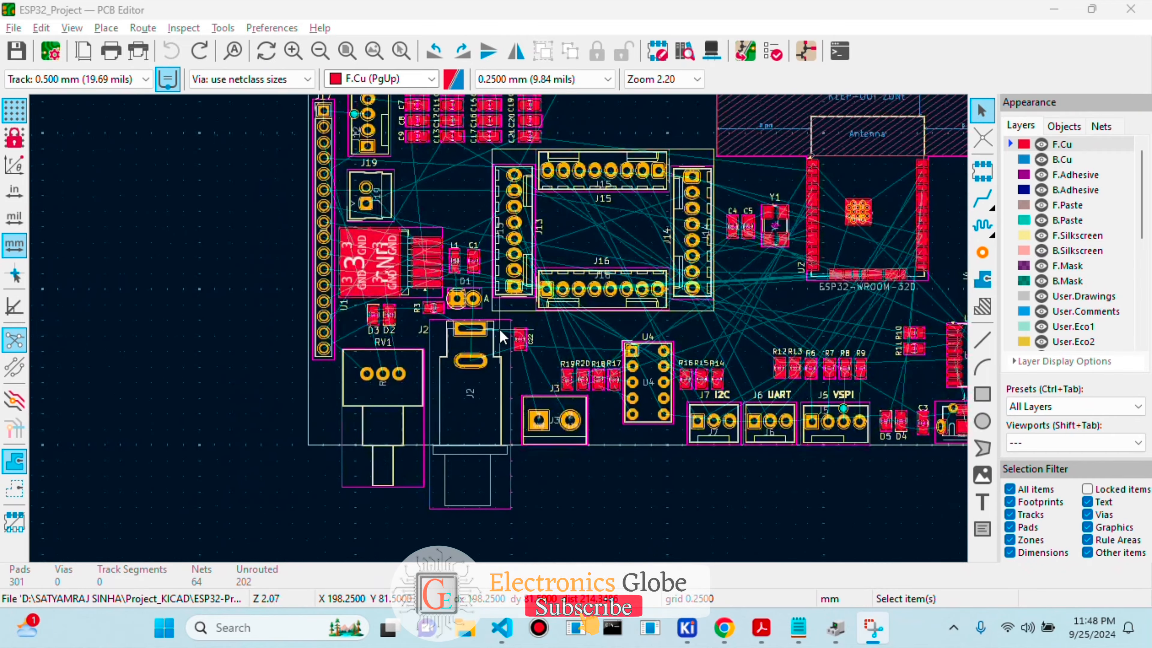
scroll(501, 335, "up", 1)
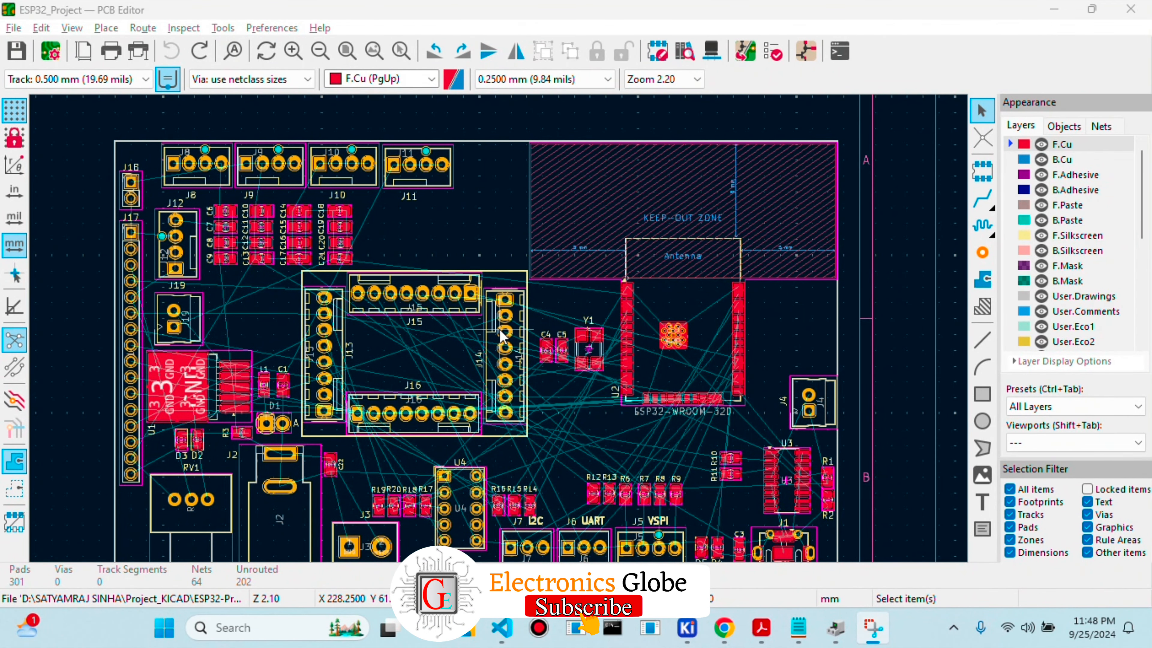
scroll(500, 336, "down", 3)
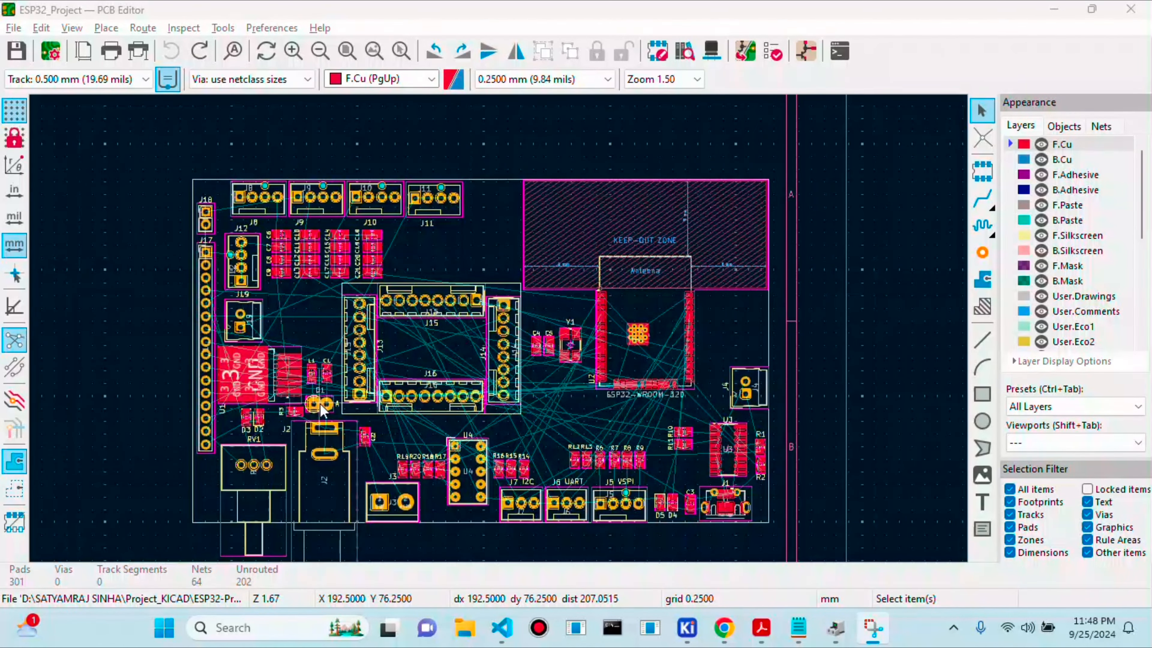
scroll(256, 433, "up", 2)
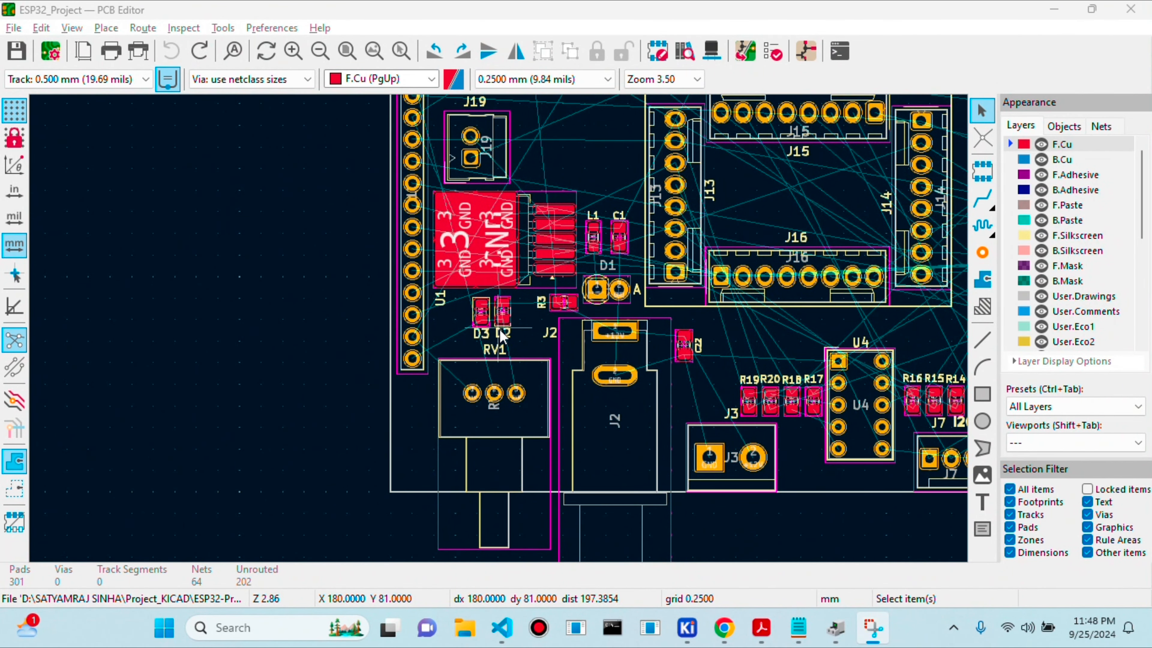
scroll(731, 285, "down", 2)
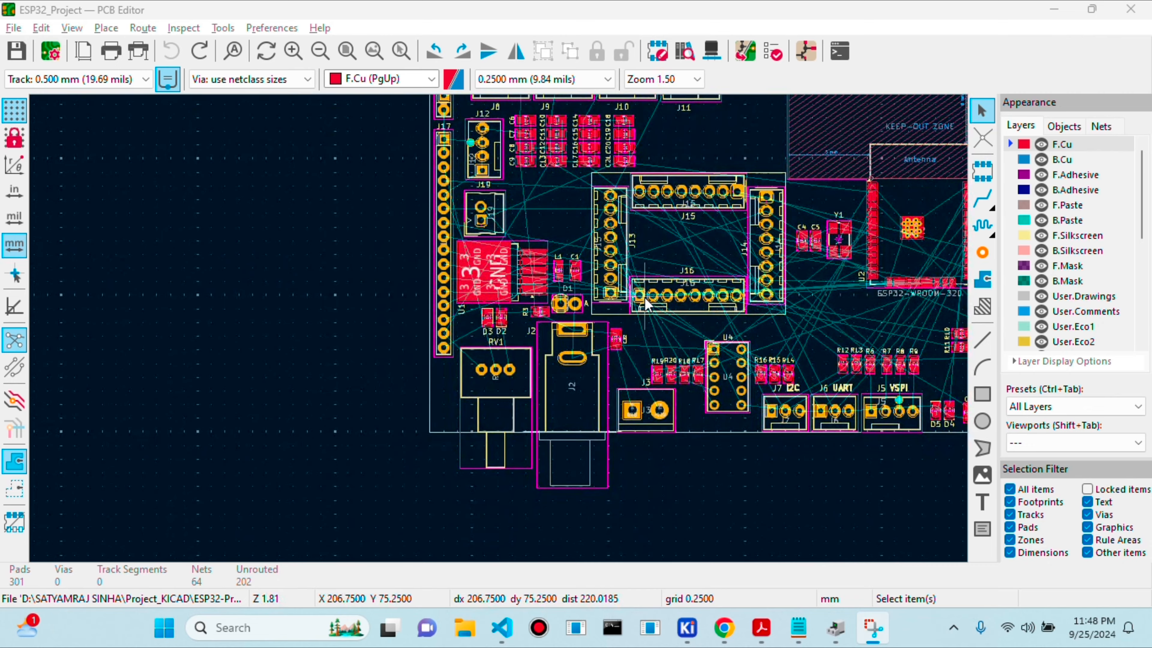
scroll(499, 329, "down", 1)
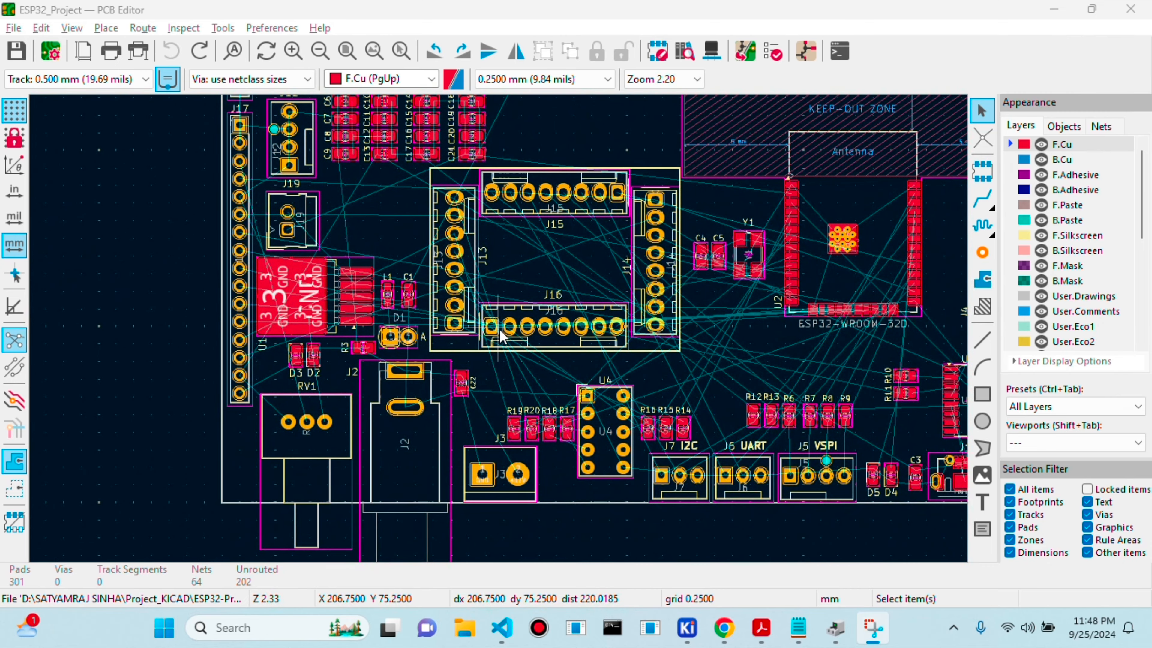
scroll(500, 329, "up", 2)
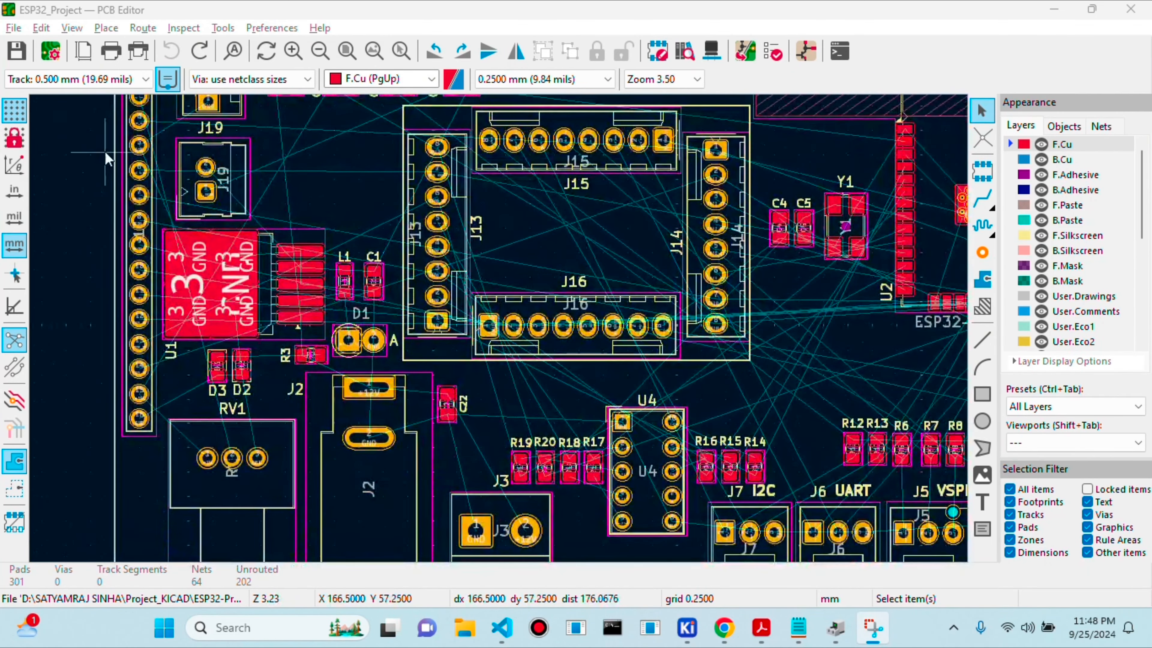
scroll(501, 329, "down", 2)
scroll(501, 329, "up", 2)
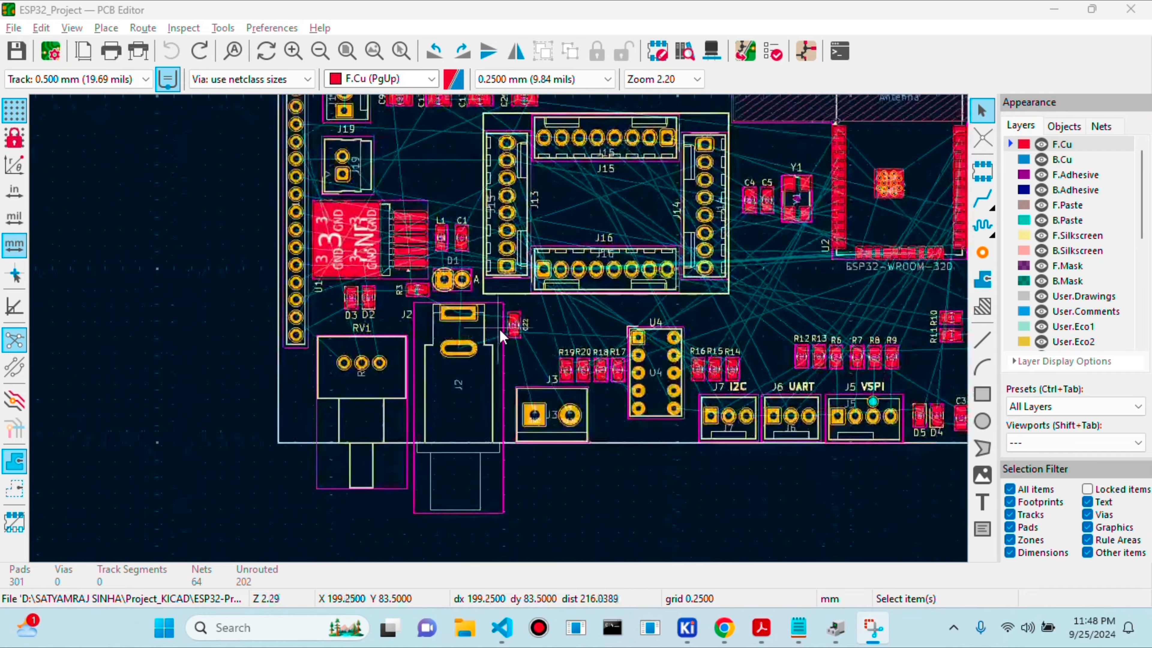
scroll(284, 119, "up", 2)
scroll(501, 329, "down", 2)
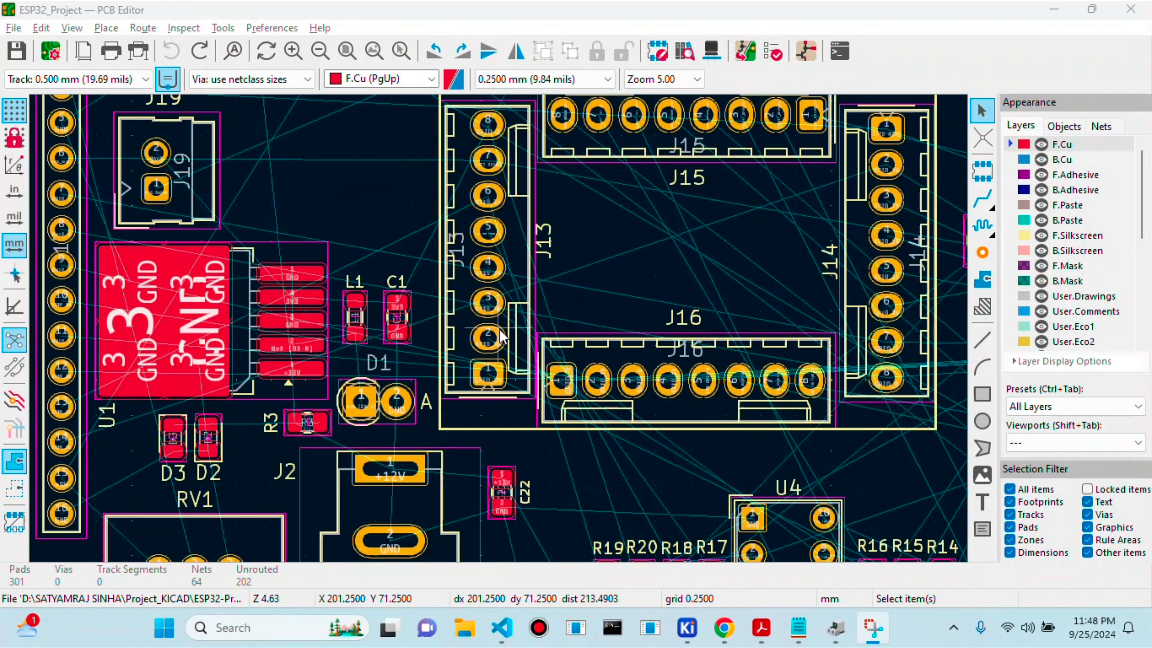
scroll(501, 330, "up", 1)
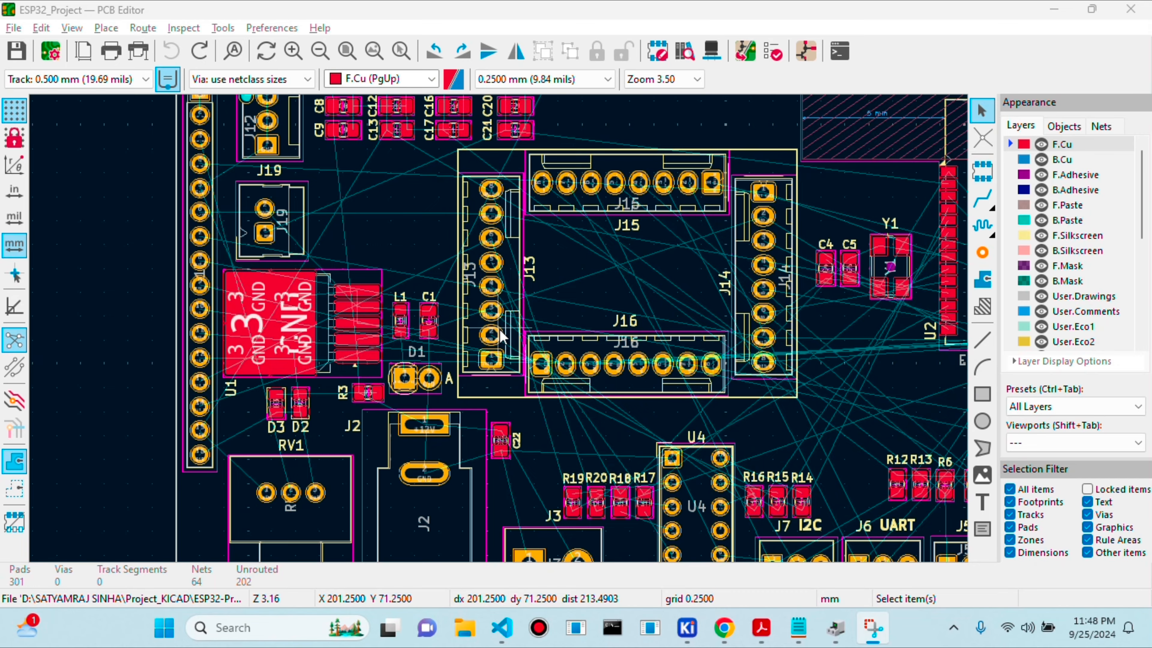
scroll(502, 335, "up", 1)
scroll(502, 335, "down", 2)
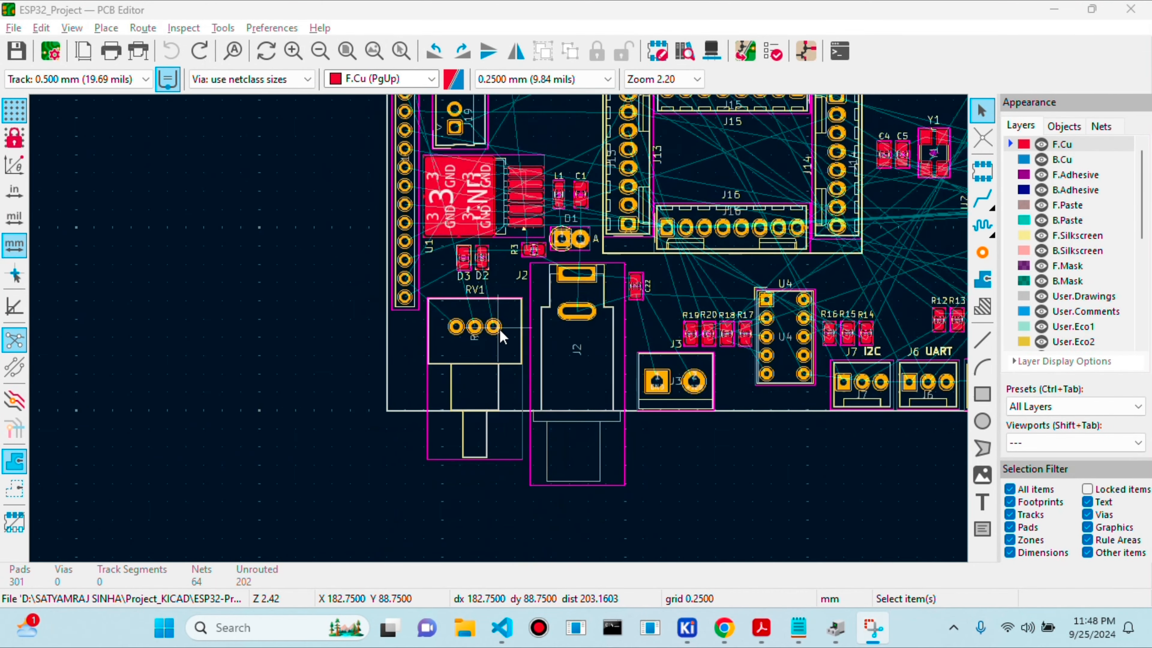
scroll(502, 336, "up", 3)
scroll(501, 336, "up", 1)
scroll(503, 336, "down", 2)
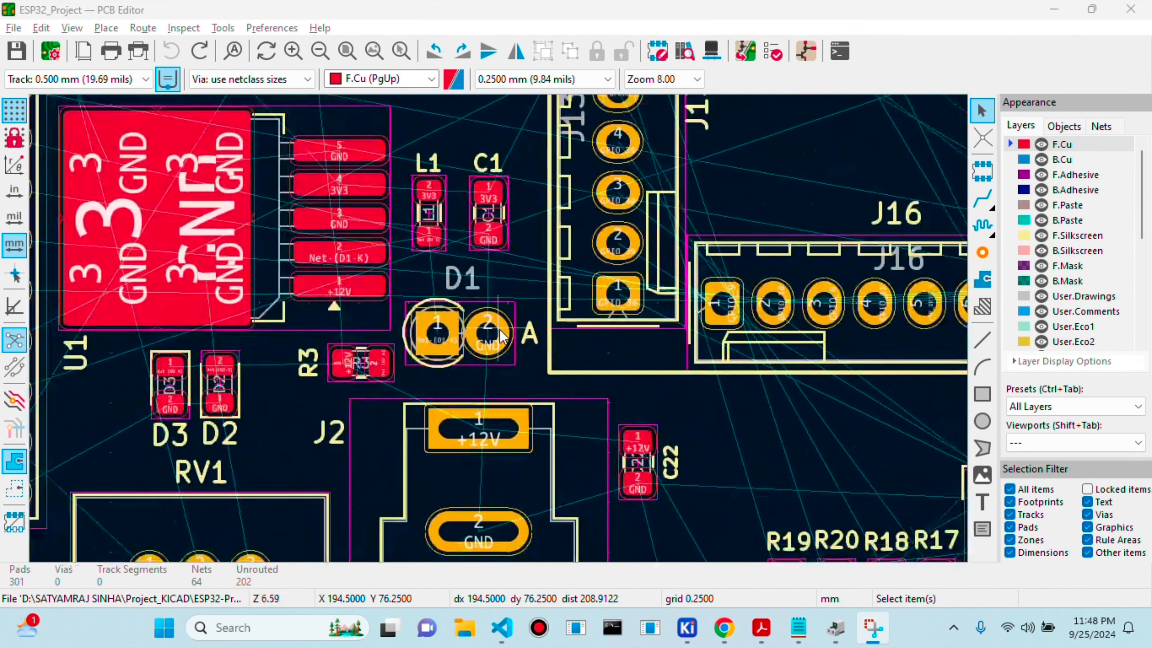
scroll(501, 336, "down", 1)
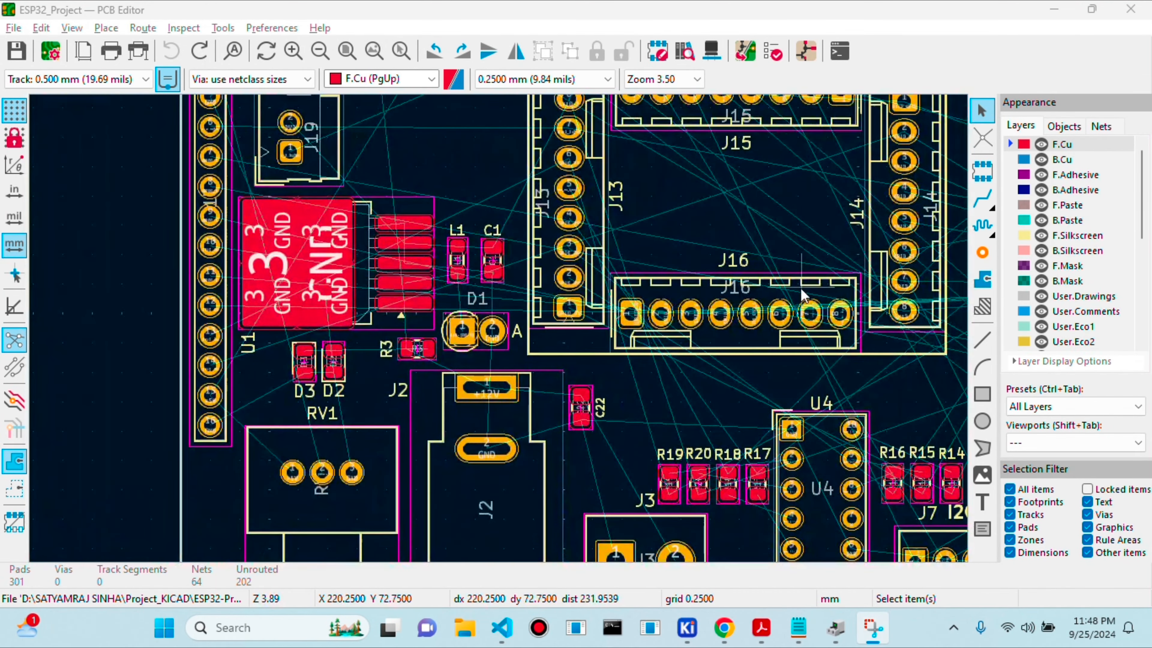
- Route 0.5 mm +12V tracks on F.Cu from J2 pad 1 to C22 pad 1 and to R3 pad 1
left_click(981, 203)
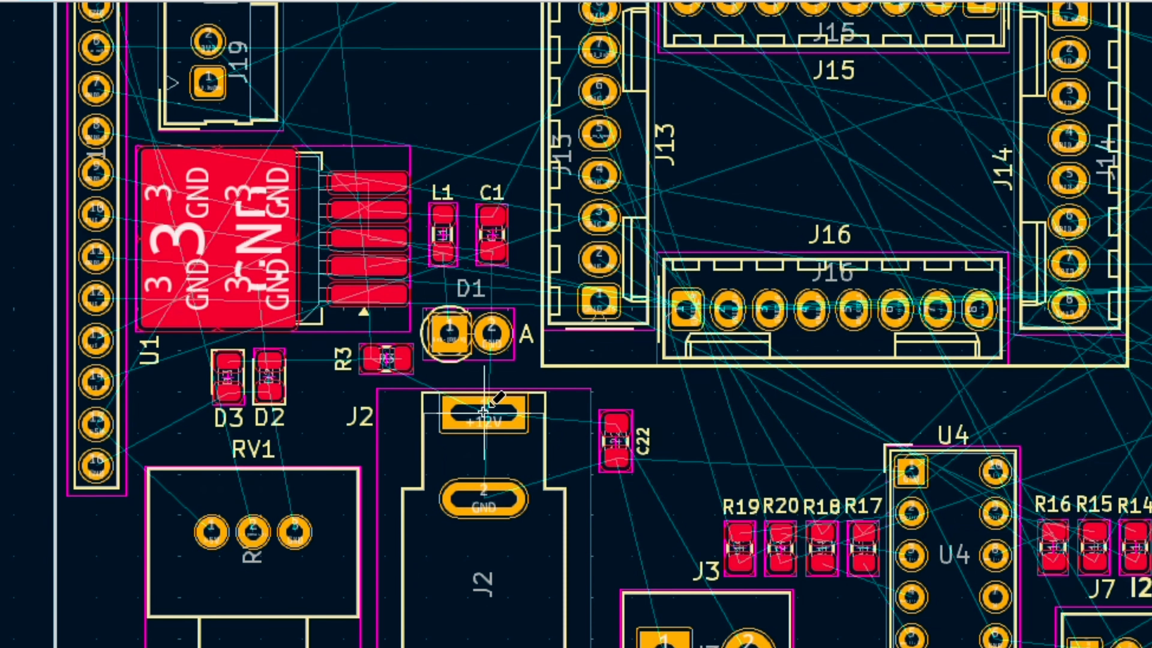
left_click(484, 415)
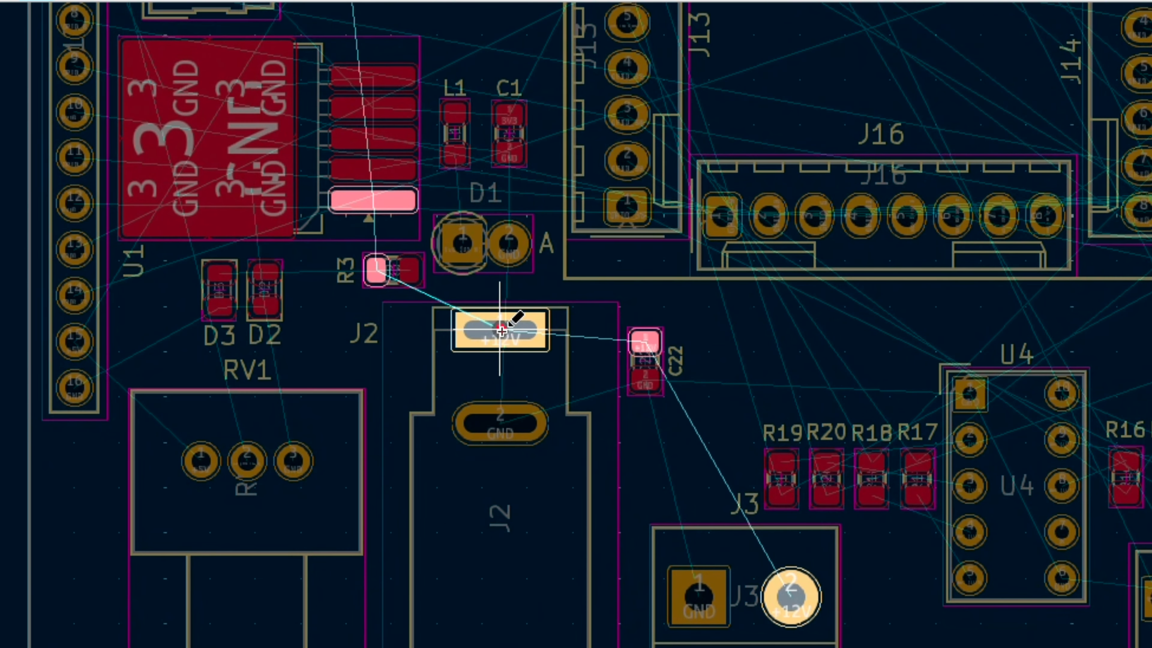
left_click(647, 338)
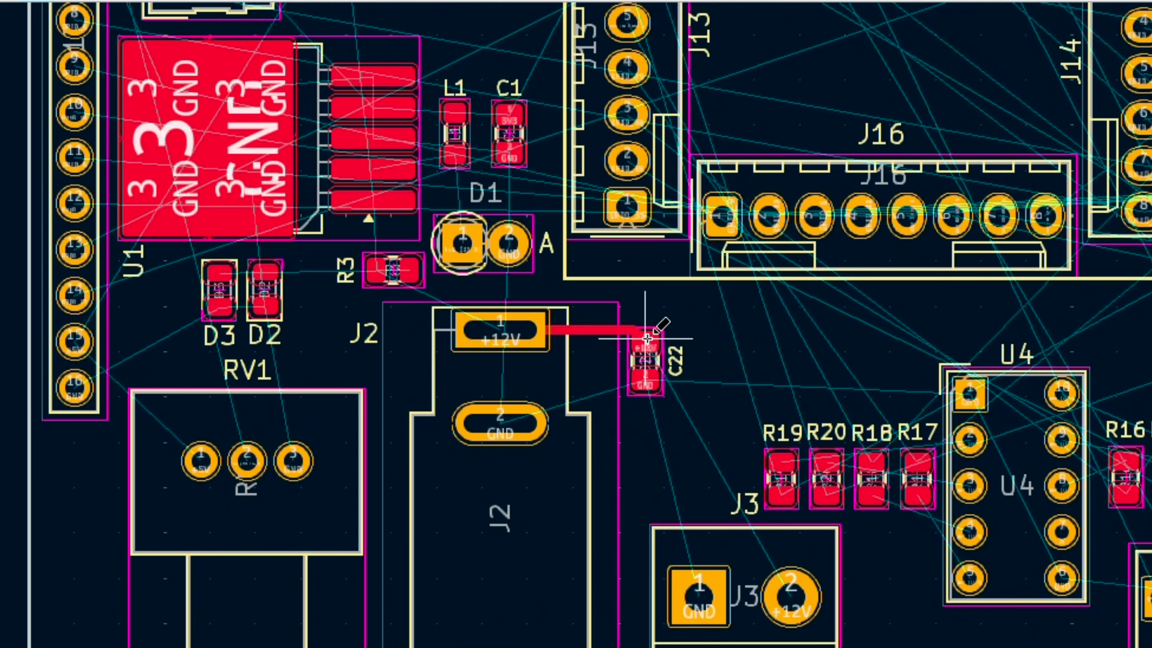
left_click(499, 327)
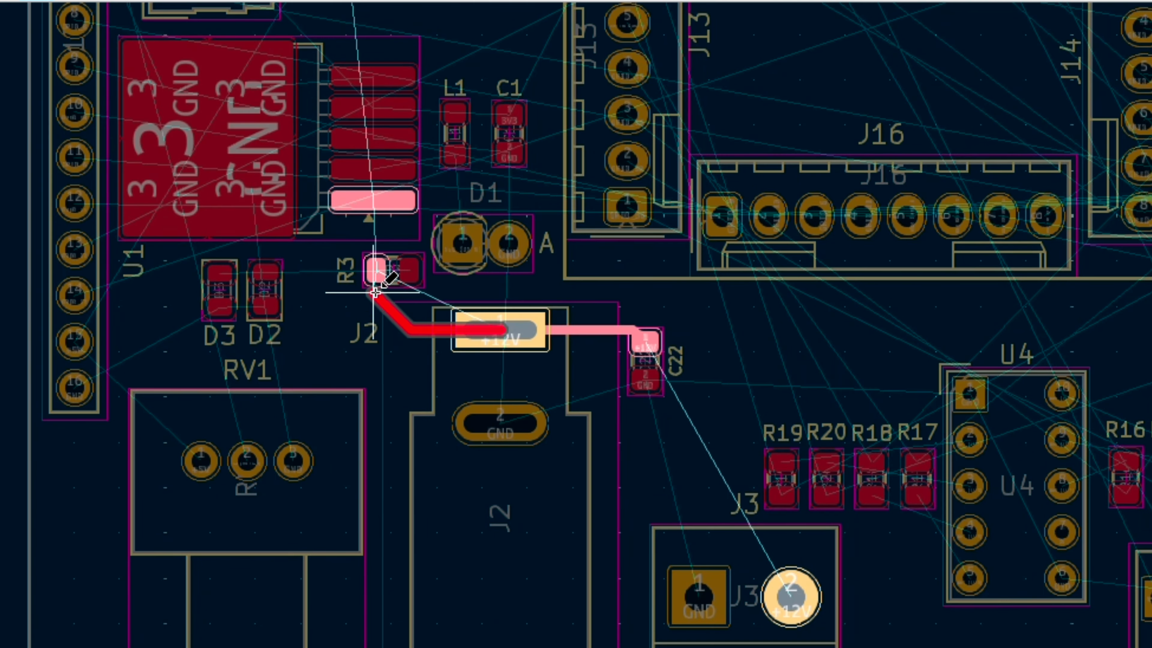
left_click(373, 278)
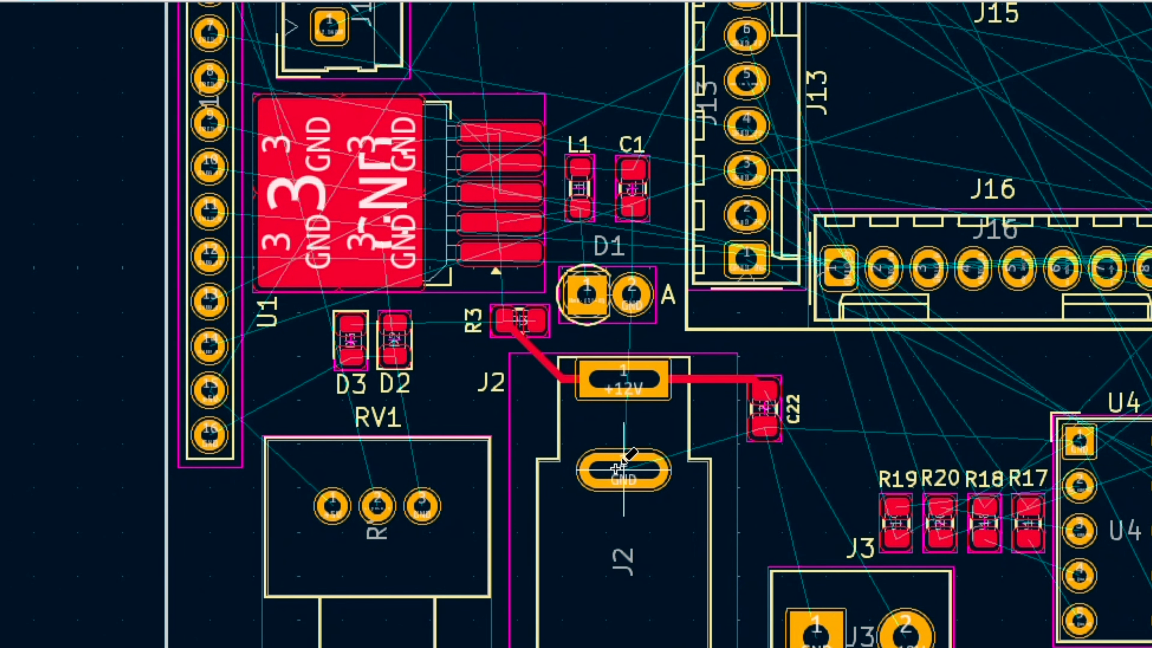
- Route the GND pads of J2 and J3 to C22 pad 2, and J3's +12V pad to C22 pad 1, on F.Cu
left_click(607, 468)
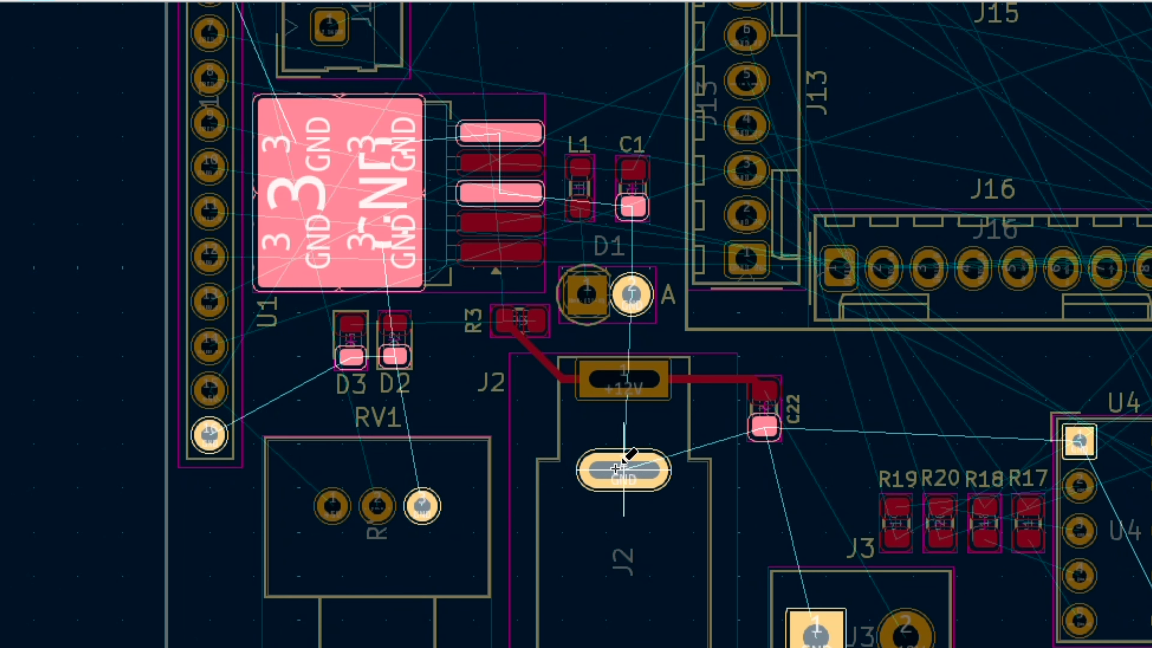
left_click(765, 433)
left_click(816, 626)
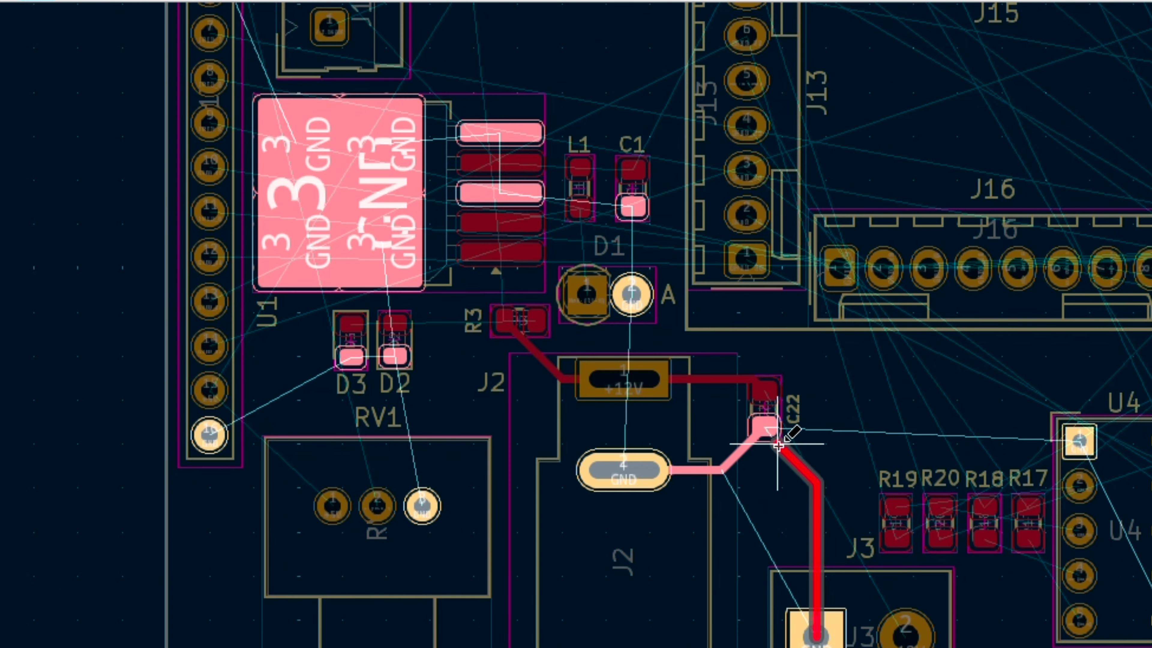
left_click(771, 434)
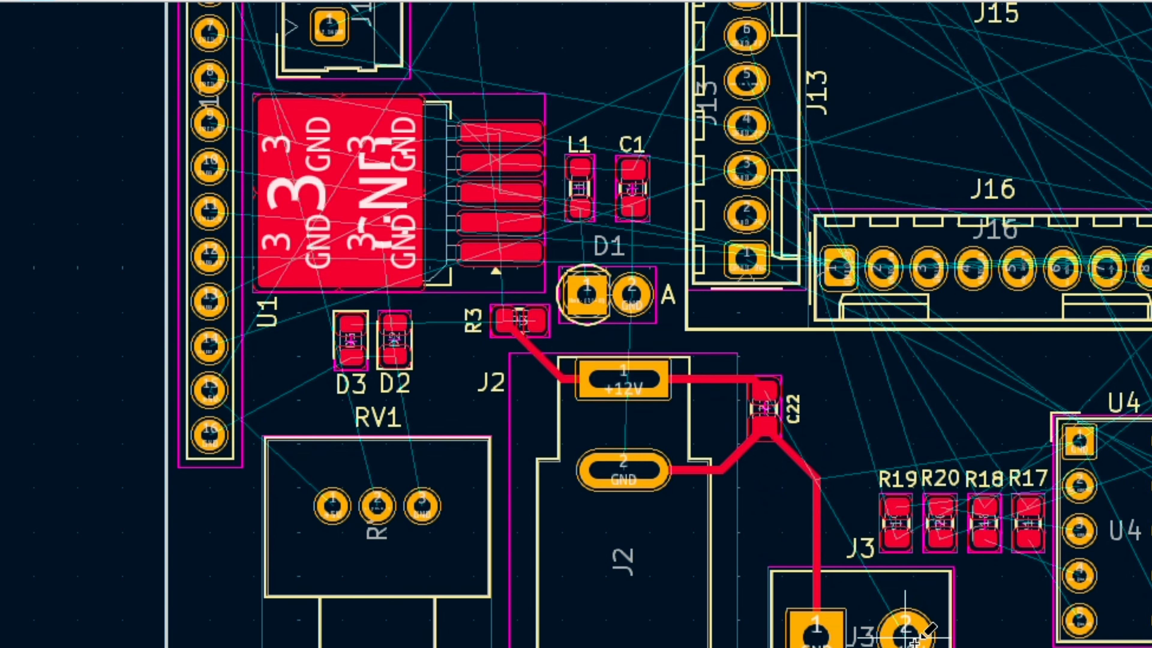
left_click(905, 635)
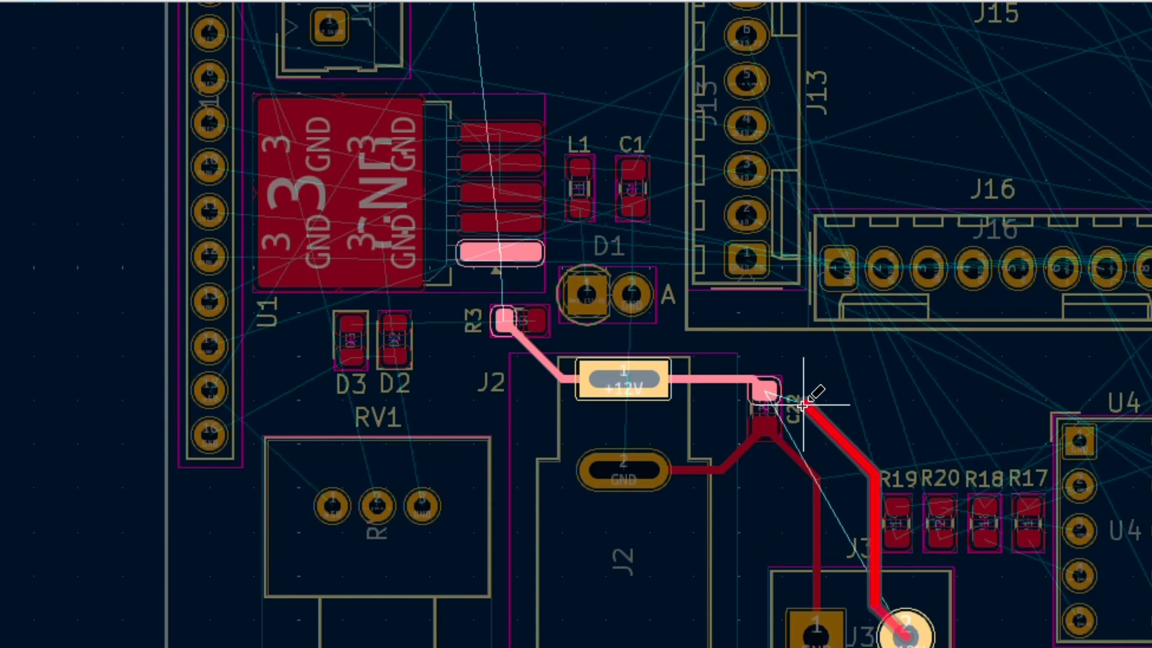
left_click(771, 387)
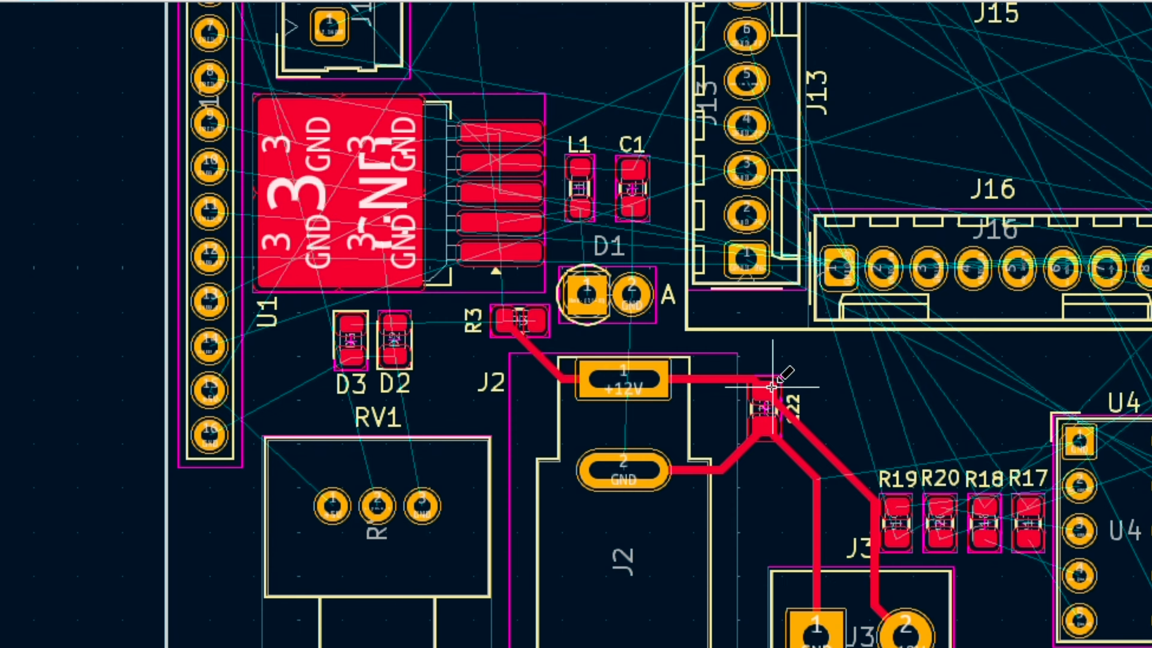
- Route the Net-(D1-K) track on F.Cu from D1 pad 1 to L1 pad 1
scroll(501, 330, "up", 2)
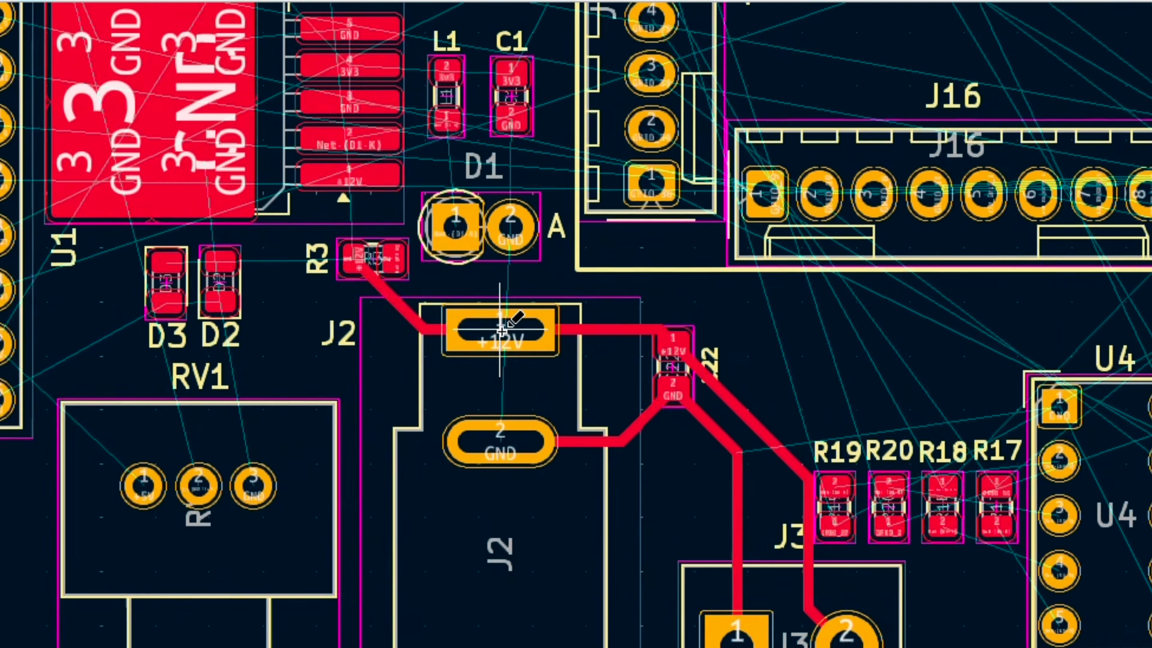
scroll(501, 330, "down", 3)
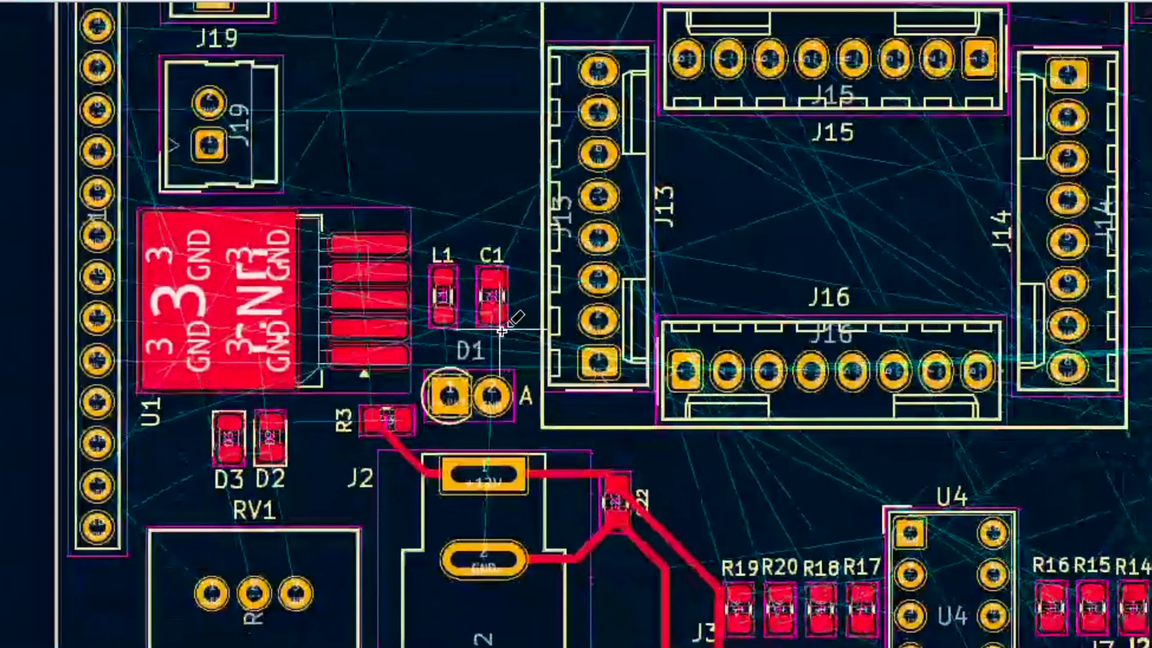
scroll(501, 330, "down", 1)
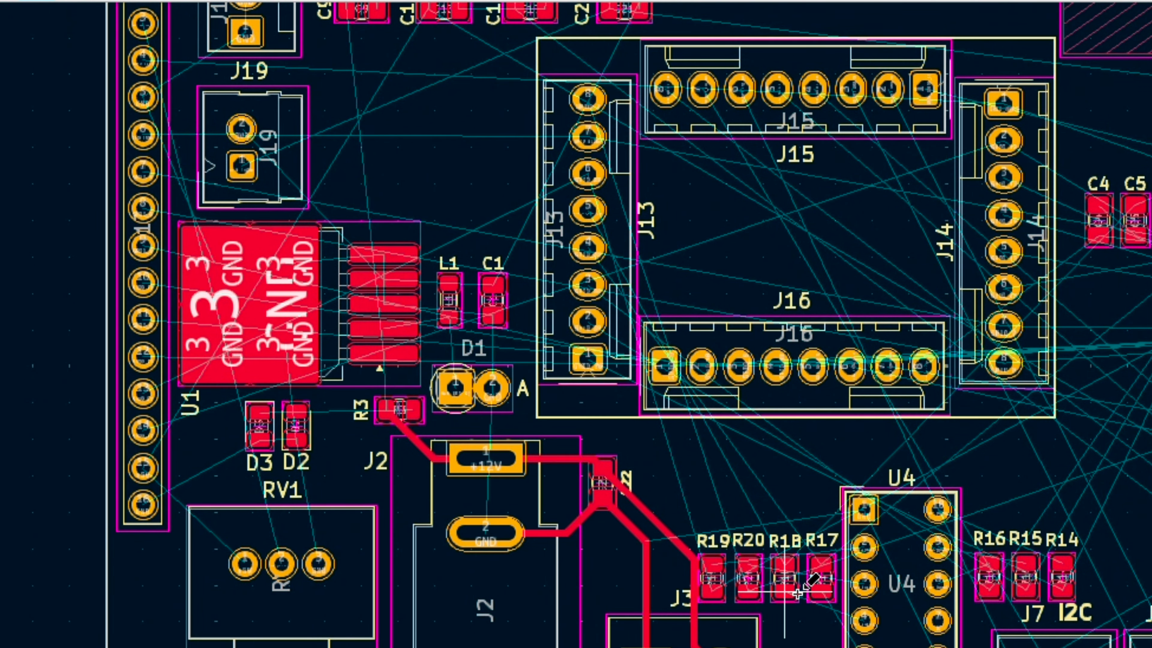
scroll(711, 573, "up", 4)
scroll(471, 286, "down", 3)
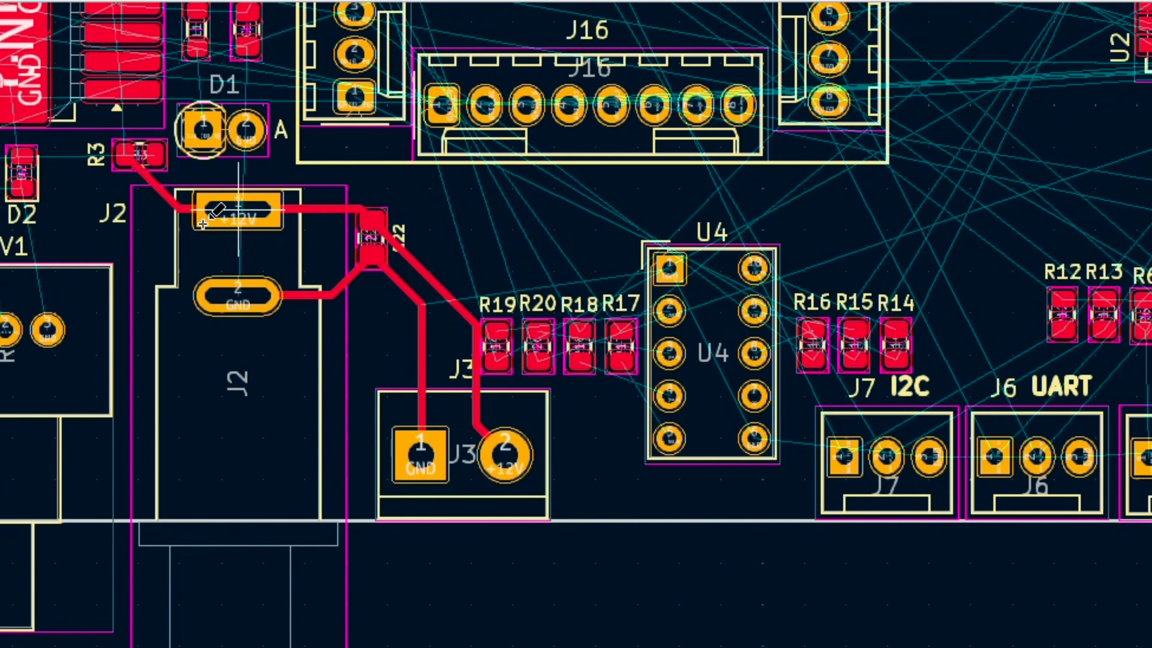
scroll(501, 330, "up", 3)
scroll(502, 329, "down", 3)
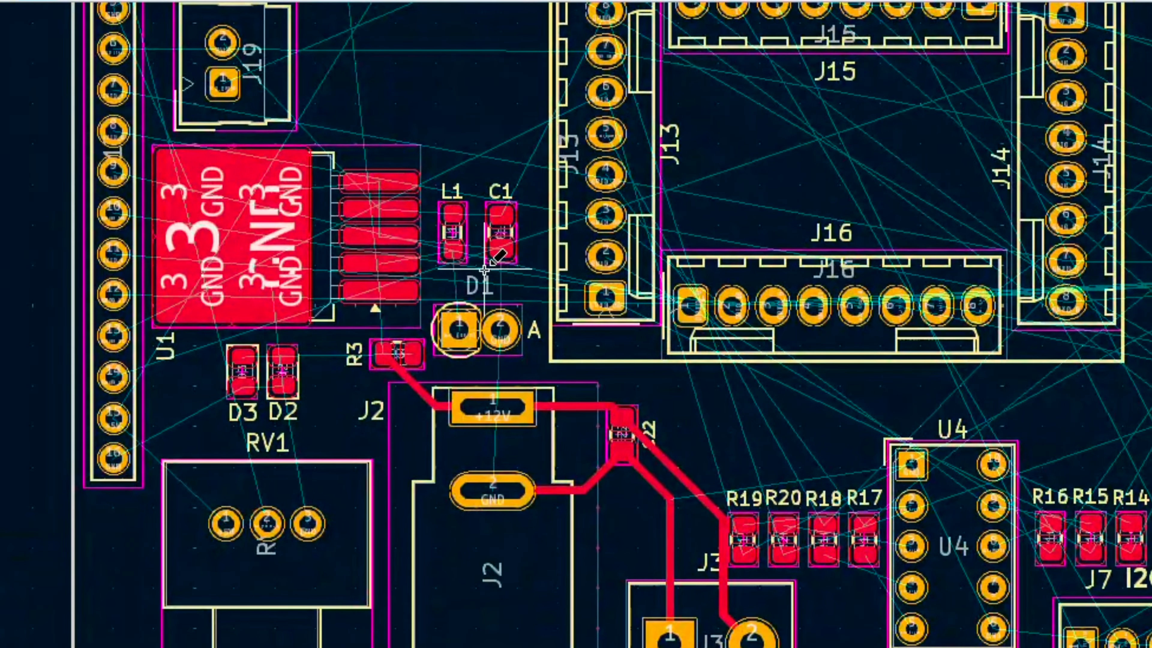
scroll(454, 435, "up", 3)
left_click(455, 434)
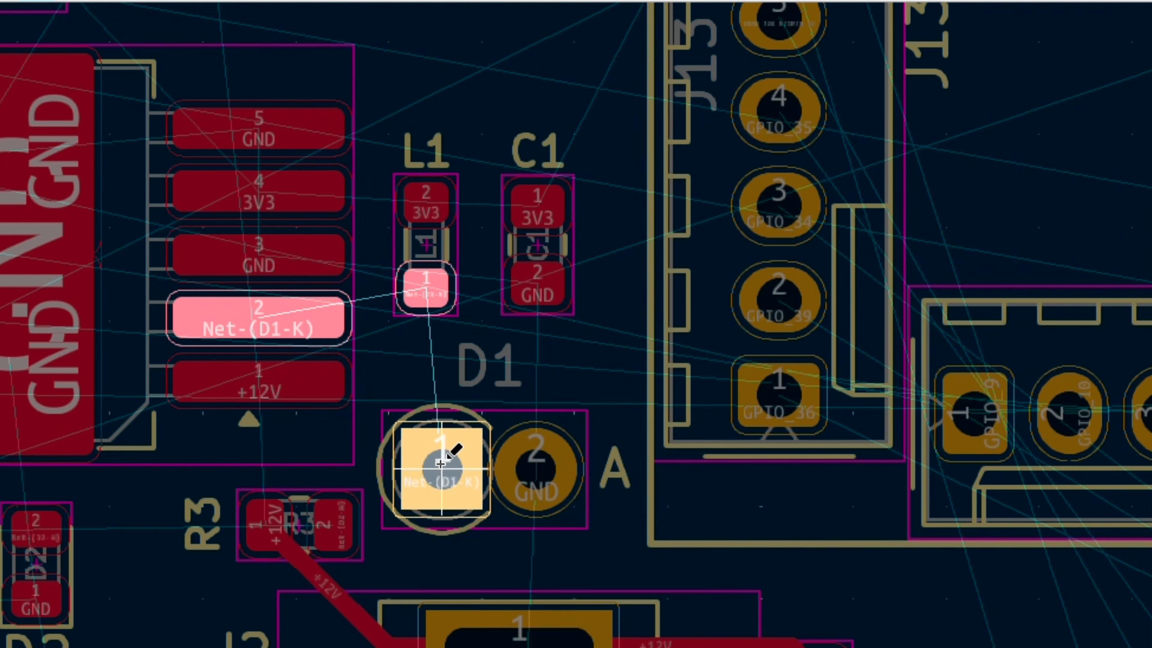
left_click(422, 291)
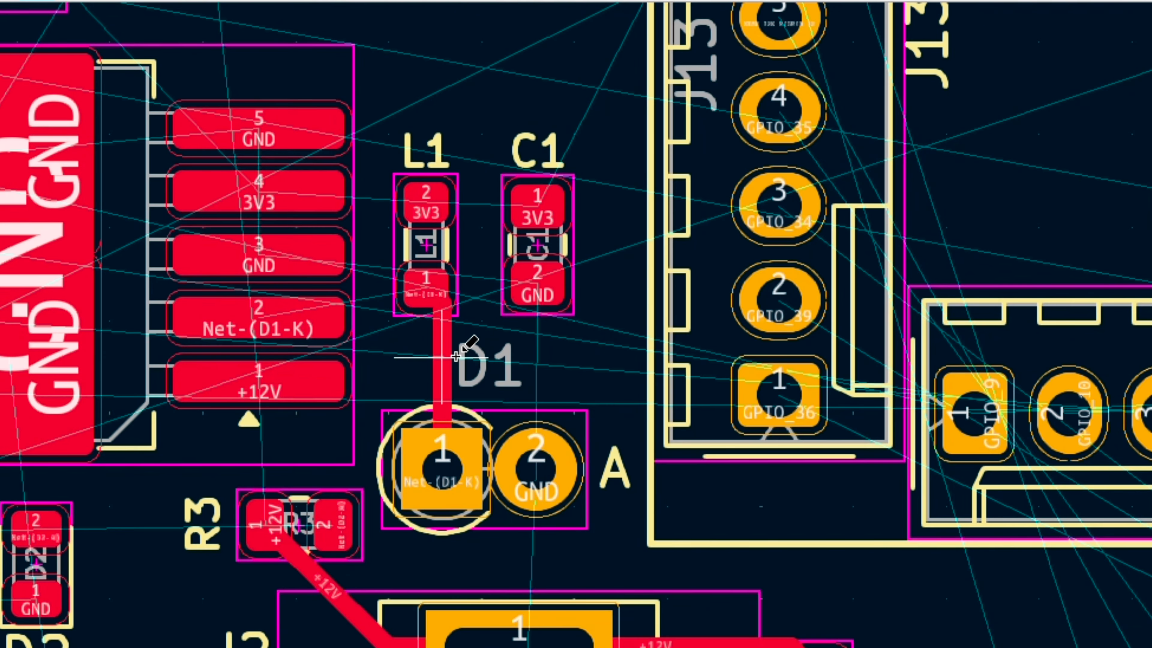
- Check the width of the track between D1 and L1 in its properties
left_click(441, 370)
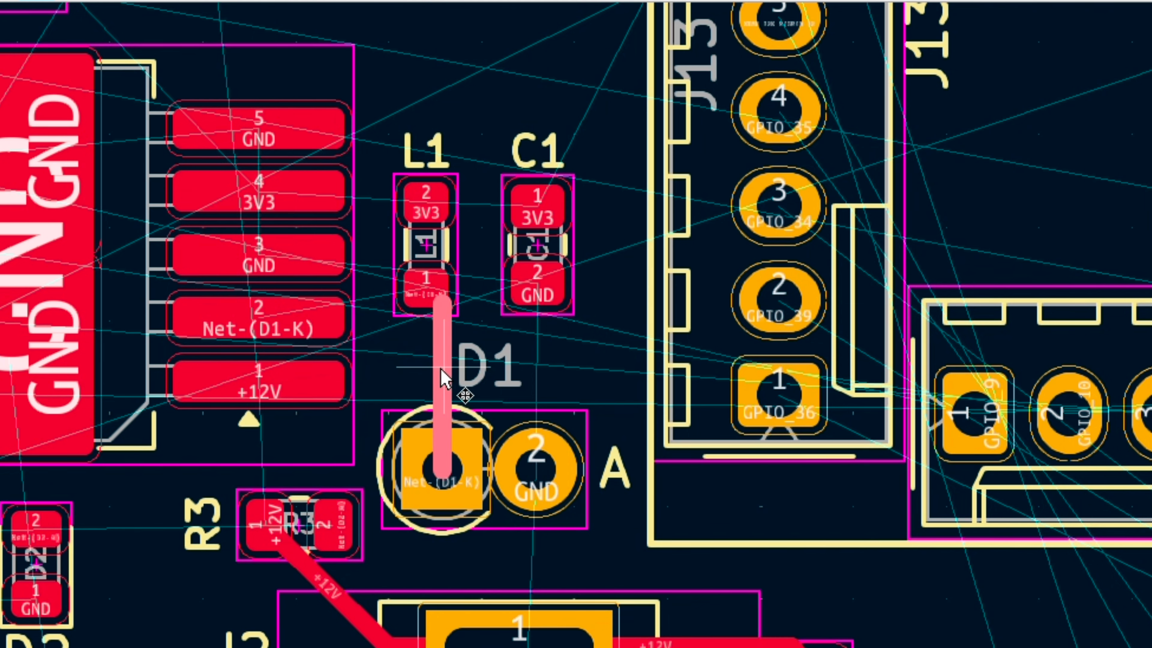
key("e")
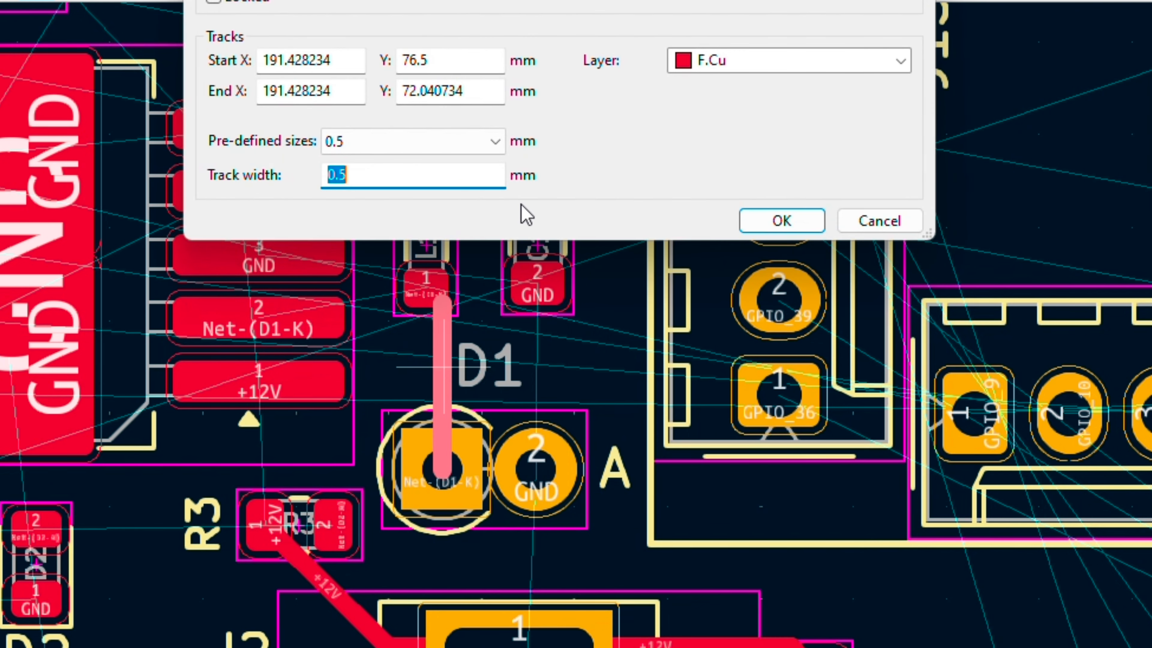
left_click(807, 225)
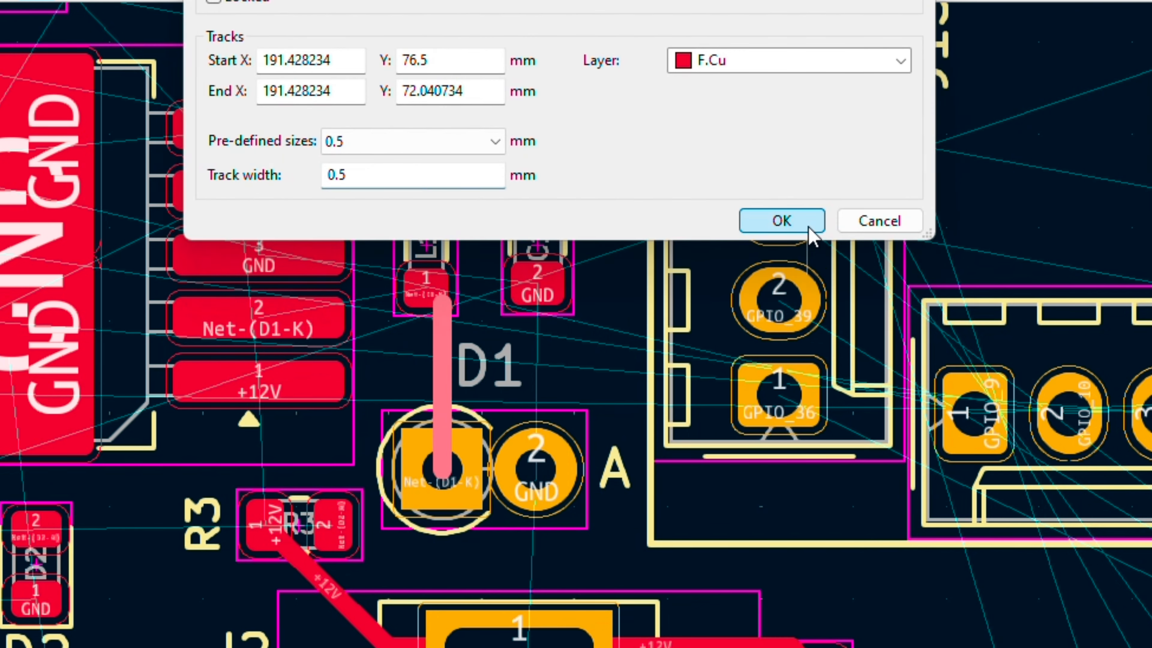
- Try to shift the vertical Net-(D1-K) track segment between D1 pad 1 and L1 pad 1
left_click(591, 333)
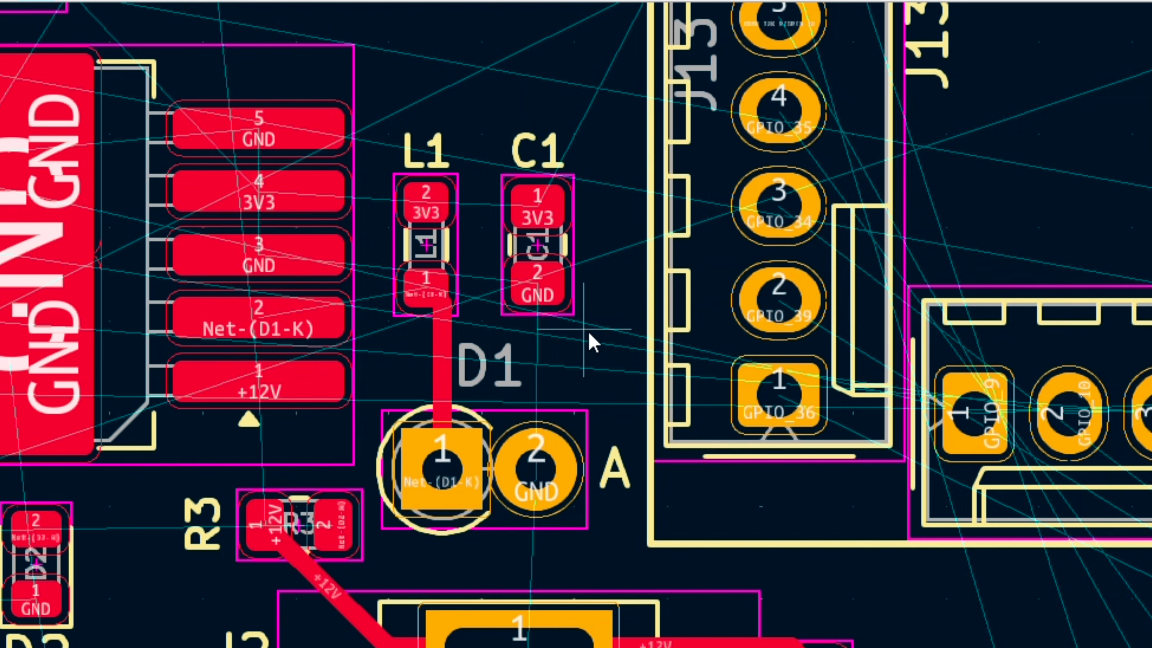
left_click(436, 344)
key("d")
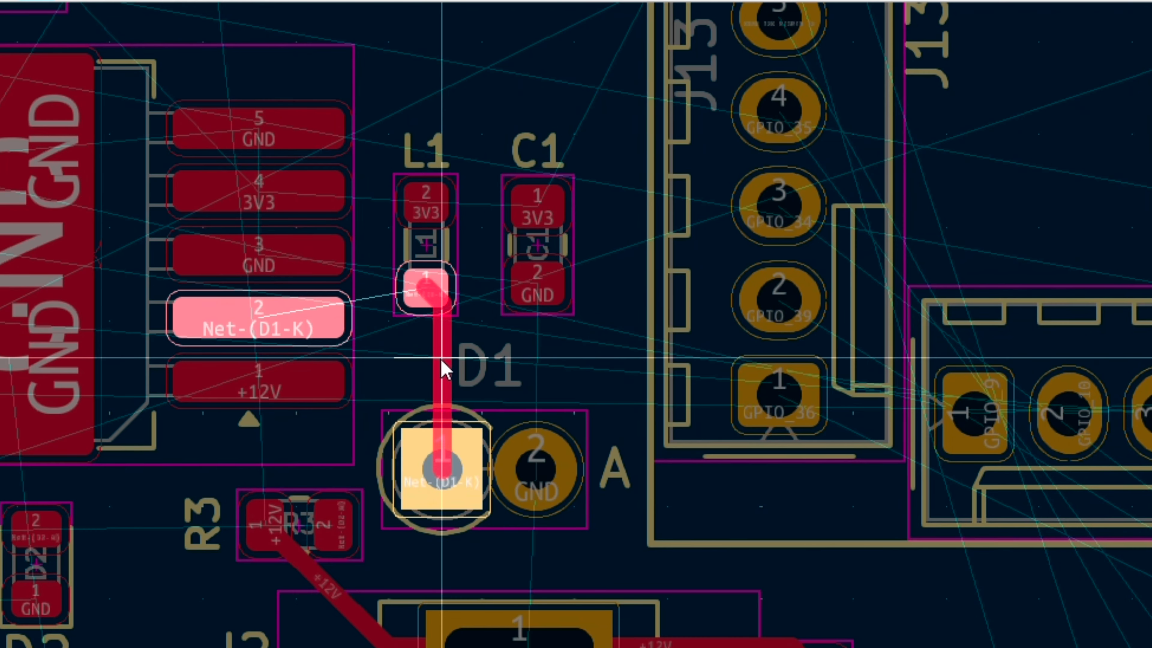
left_click(441, 360)
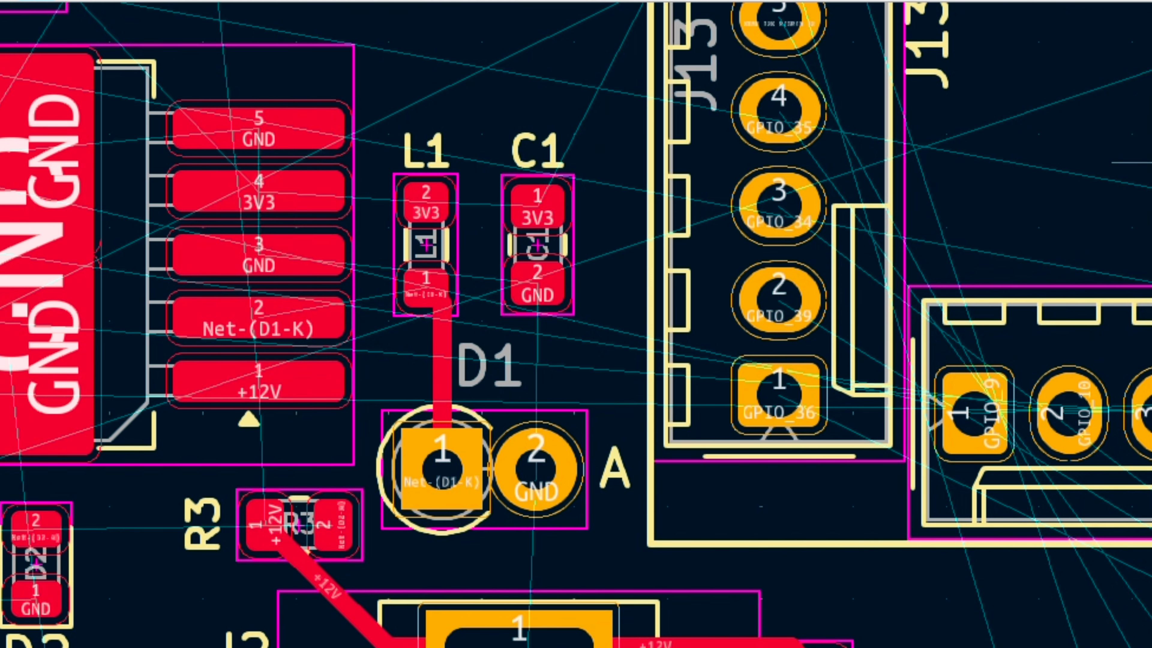
- Route GND tracks on F.Cu from D1 pad 2 to C1 pad 2 and from U1 pad 3 to C1 pad 2
left_click(536, 469)
left_click(532, 279)
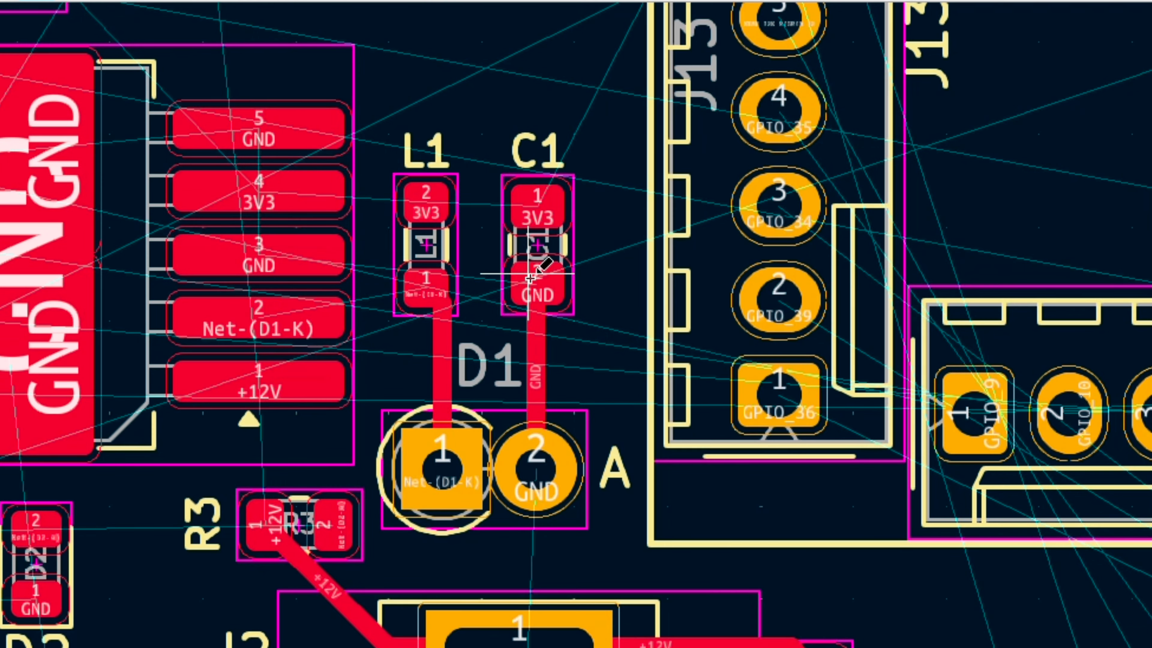
left_click(276, 252)
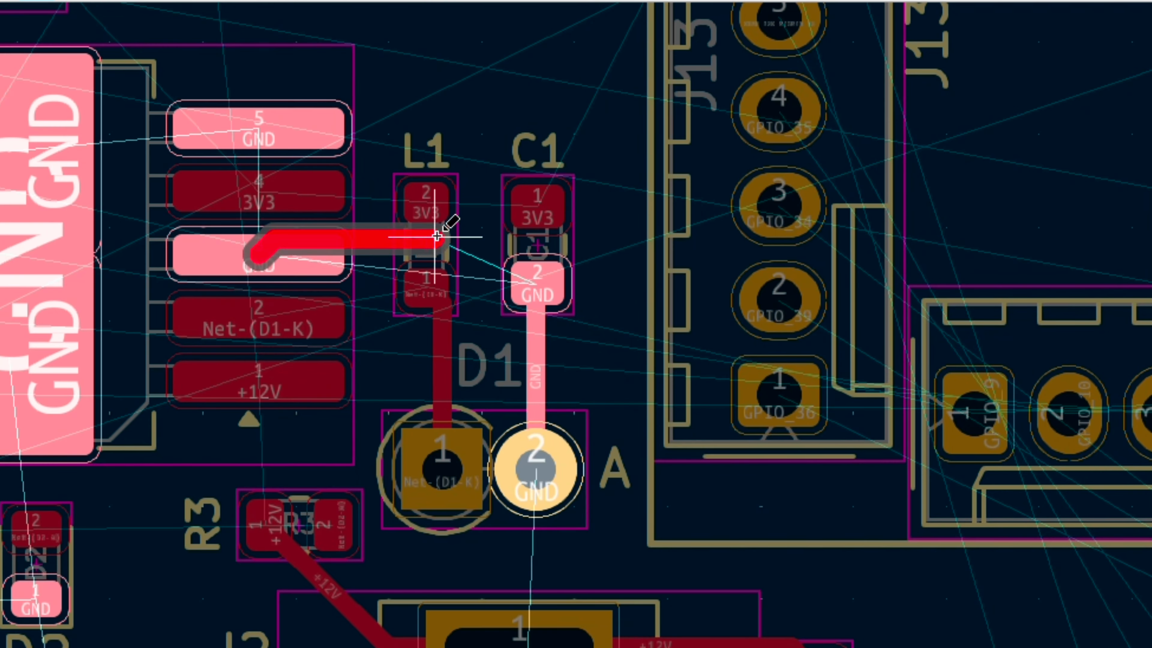
left_click(549, 281)
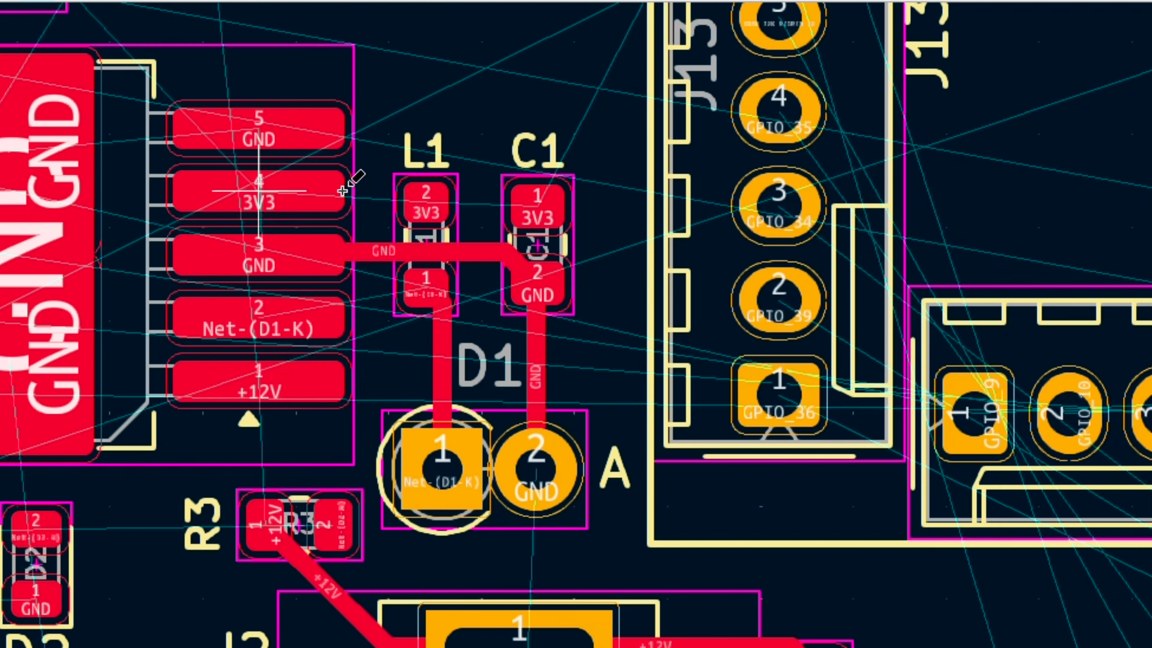
- Route a GND track on F.Cu from U1 pad 5 above L1 and around the outer side of C1 to C1 pad 2
left_click(278, 124)
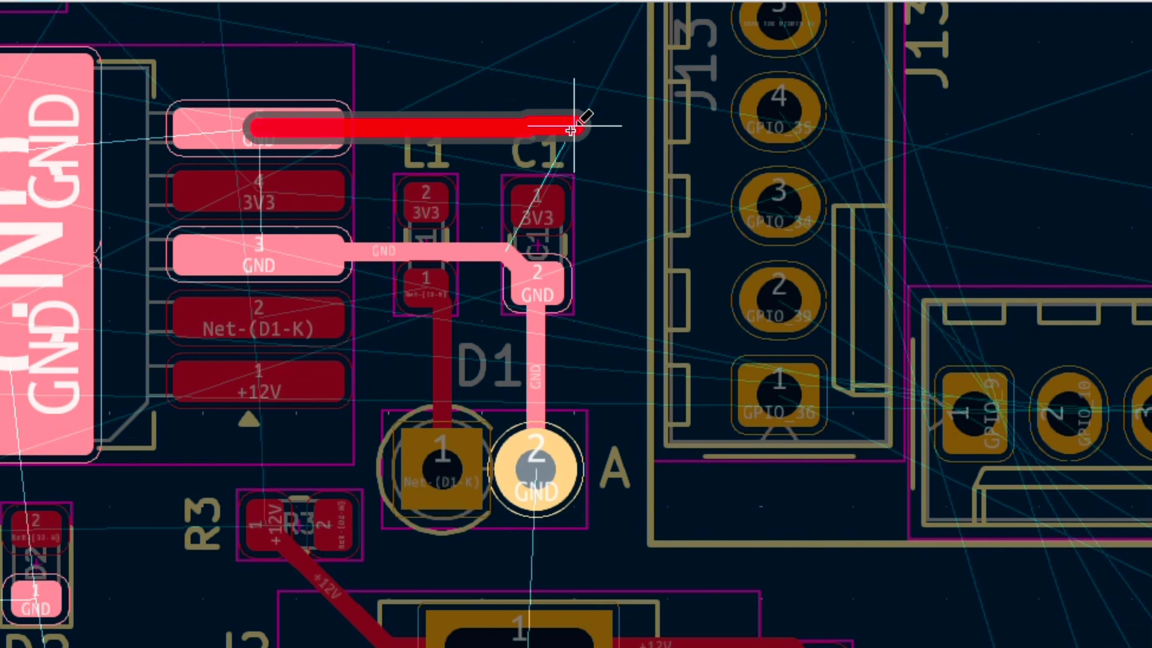
left_click(573, 129)
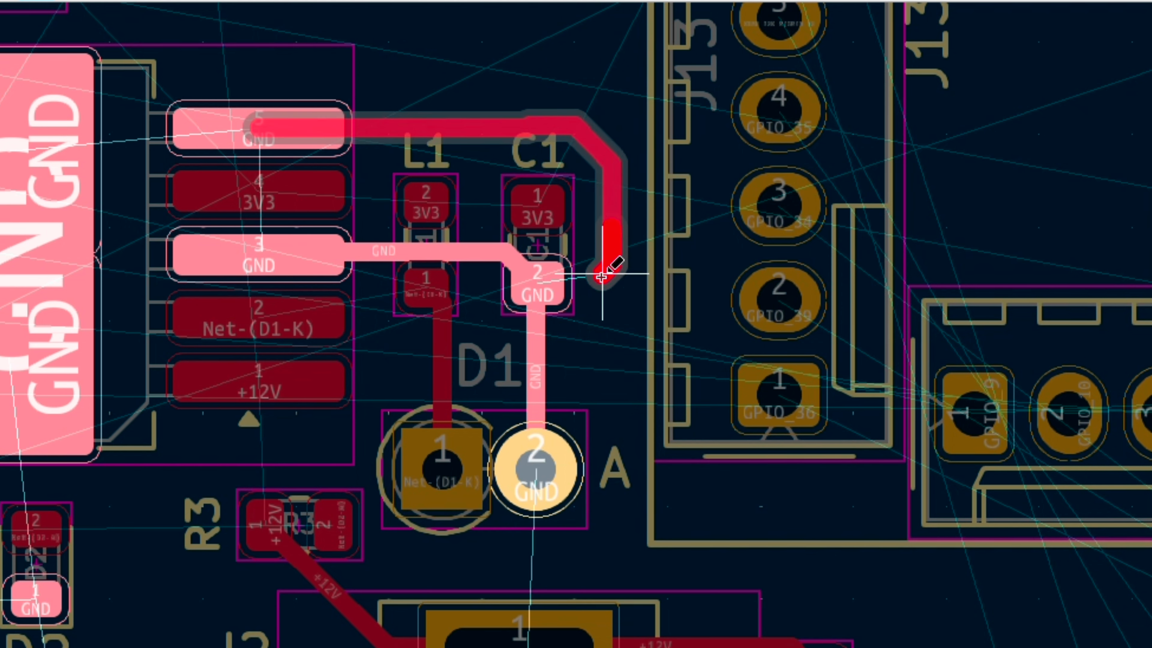
left_click(540, 258)
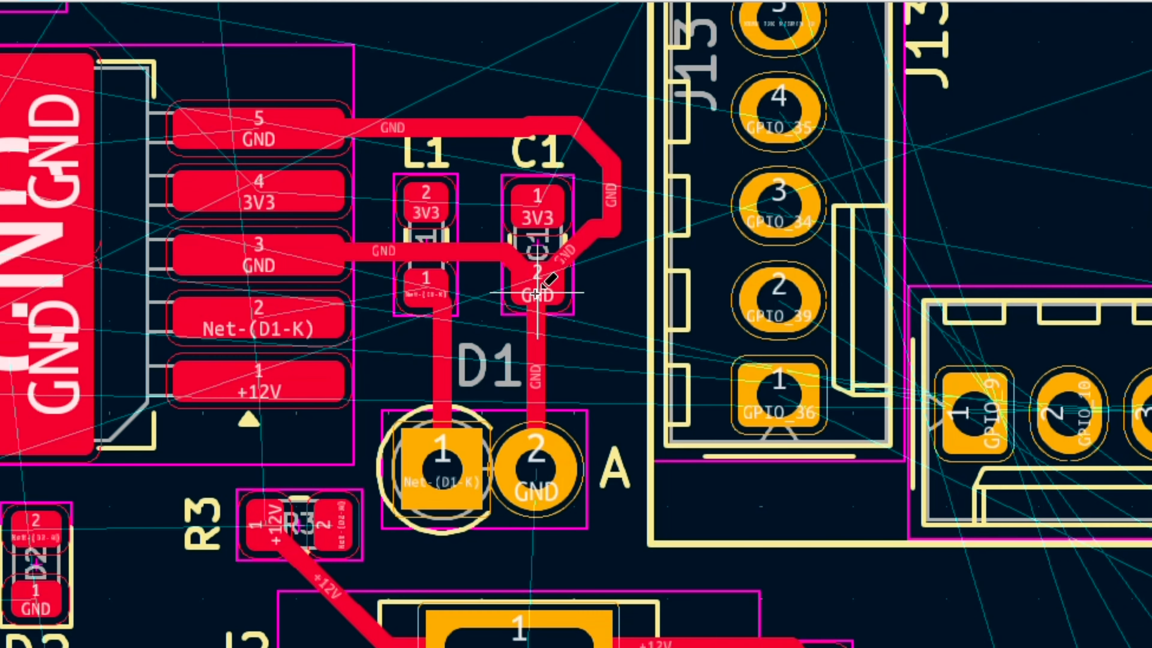
- Route the 3V3 tracks on F.Cu from C1 pad 1 to L1 pad 2 and on to U1 pad 4
left_click(539, 210)
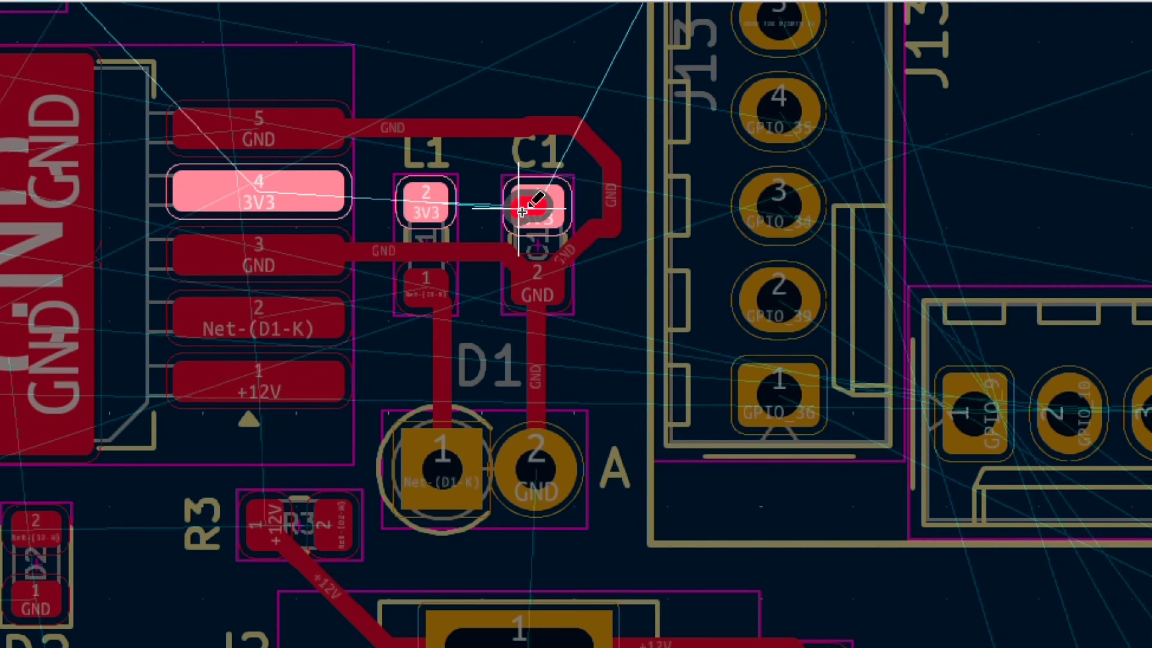
left_click(414, 202)
left_click(416, 201)
left_click(300, 190)
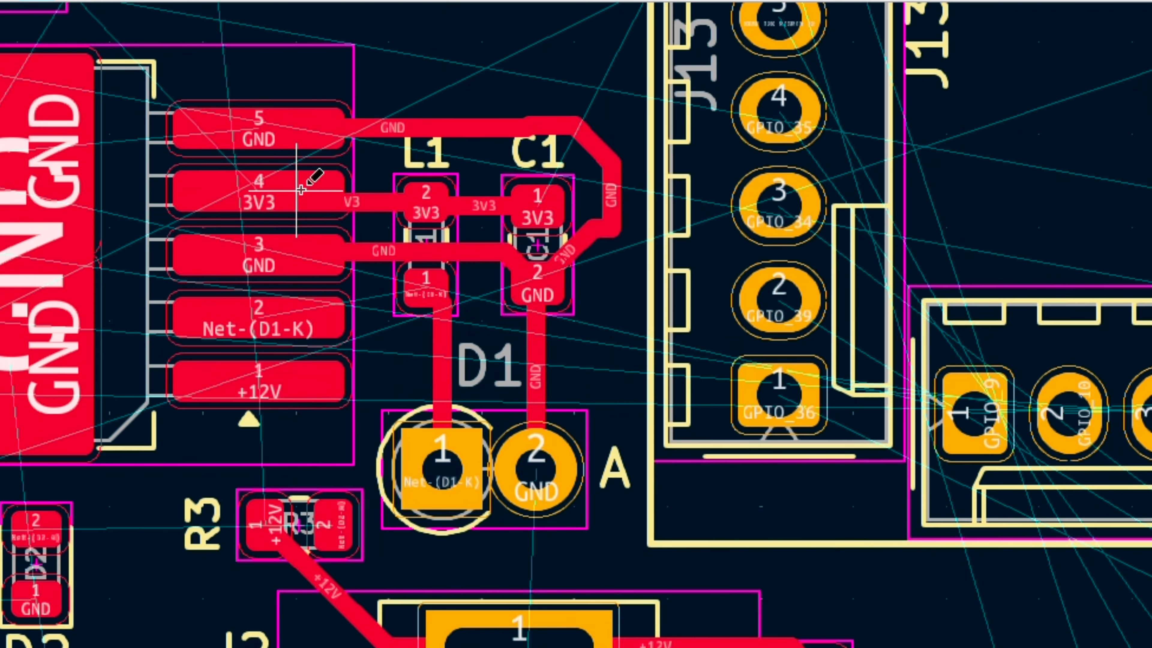
- Route the +12V track from U1 pad 1 to R3 pad 1 and the Net-(D1-K) track from U1 pad 2 to L1 pad 1
scroll(300, 190, "down", 3)
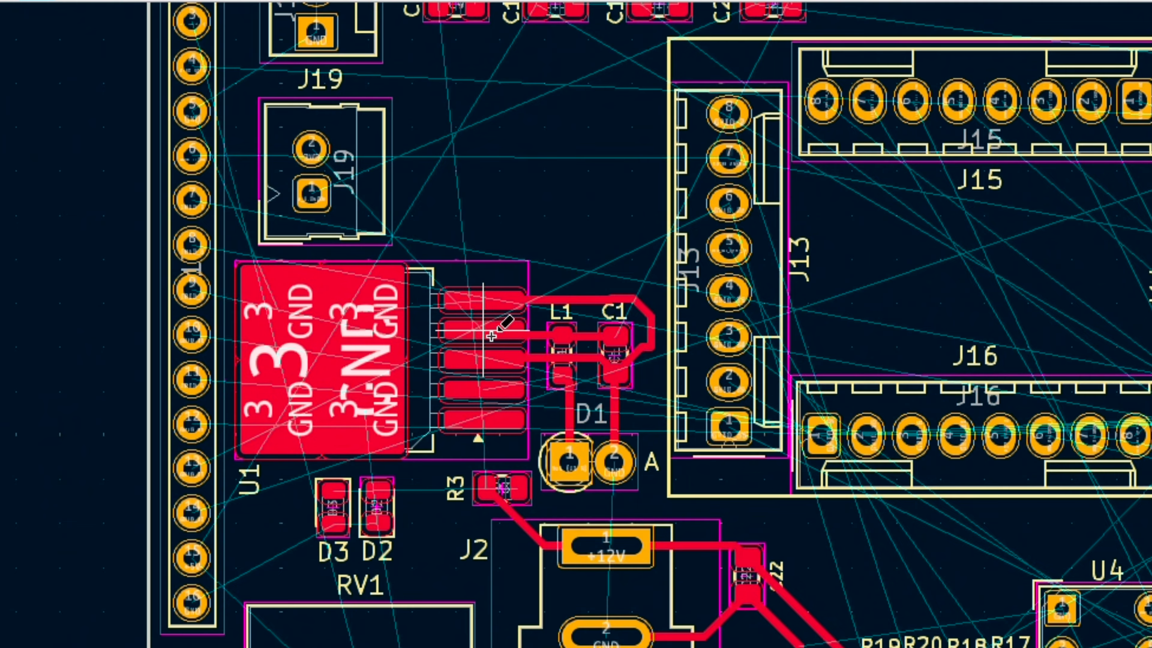
scroll(492, 334, "up", 4)
scroll(498, 335, "down", 4)
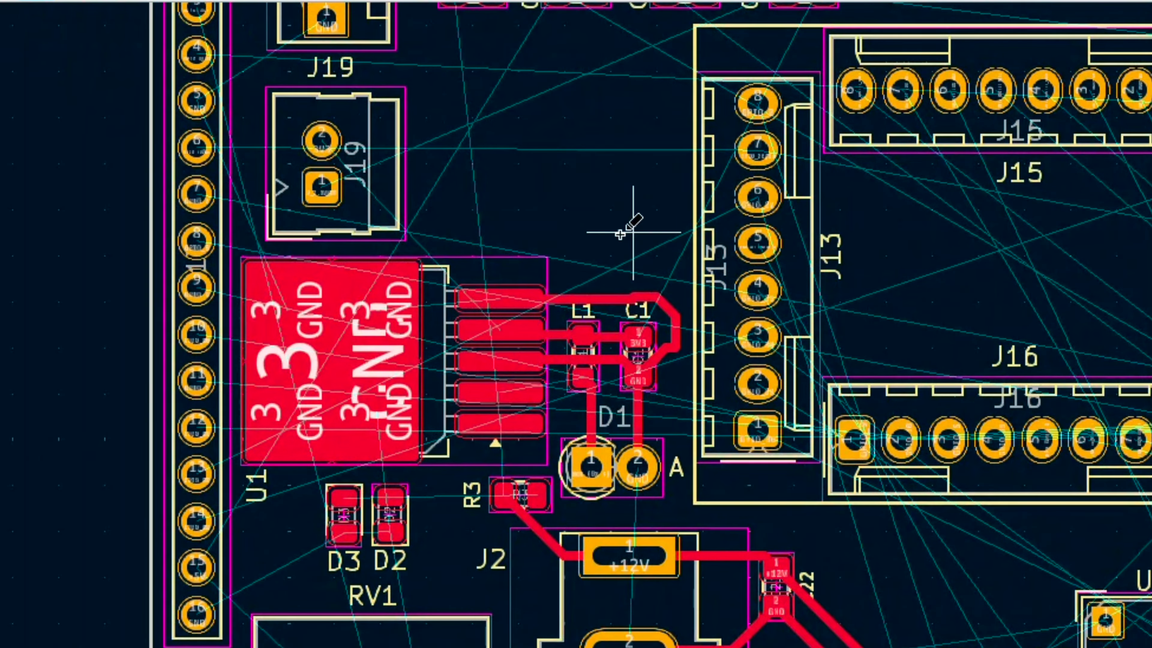
scroll(611, 336, "up", 3)
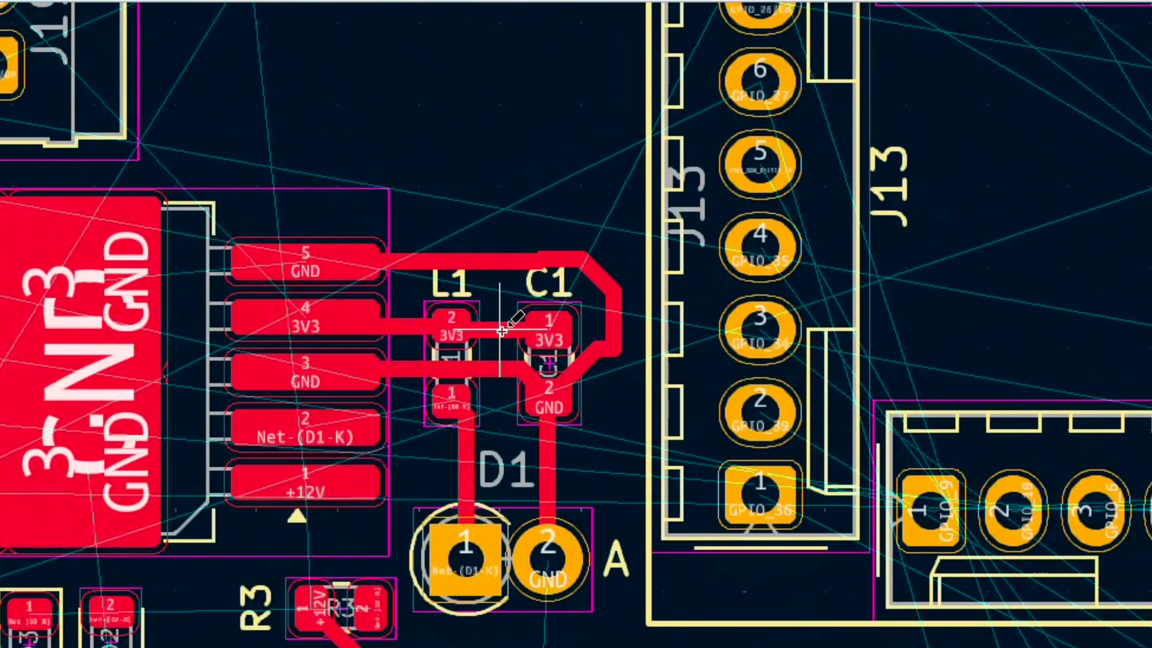
left_click(304, 481)
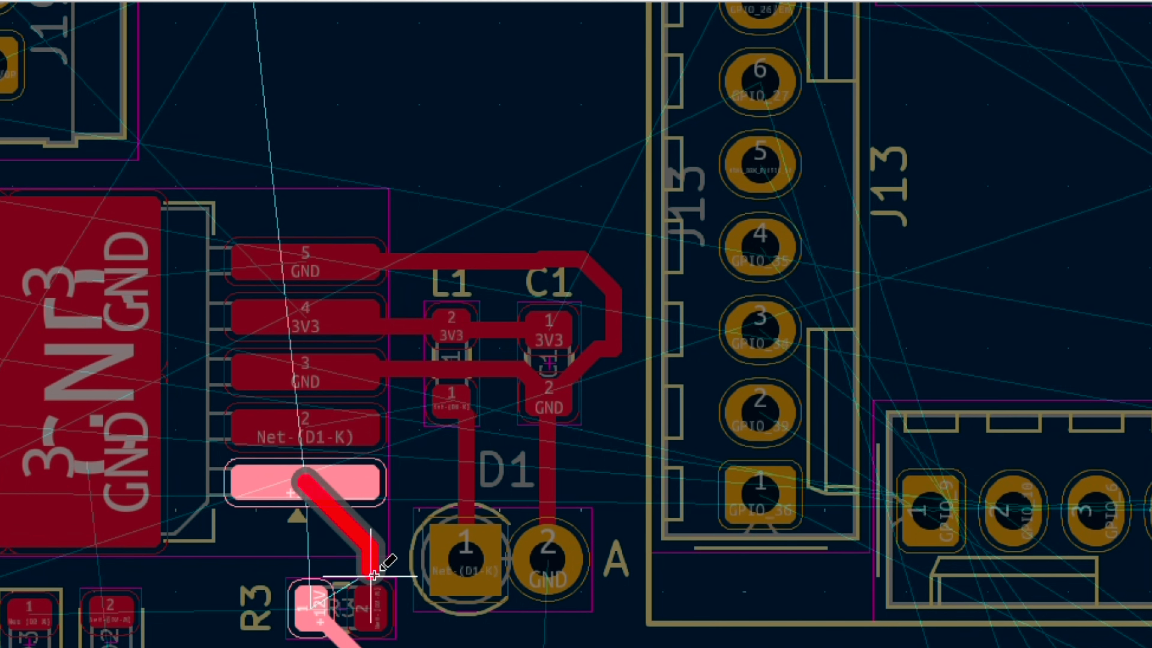
left_click(312, 604)
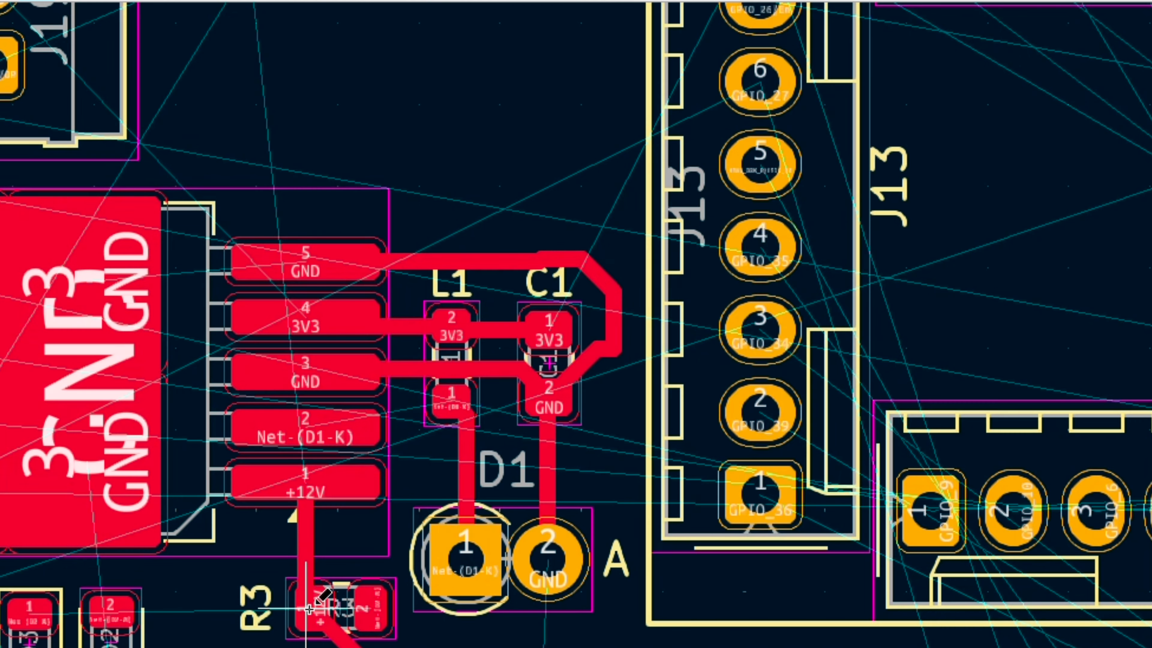
left_click(312, 426)
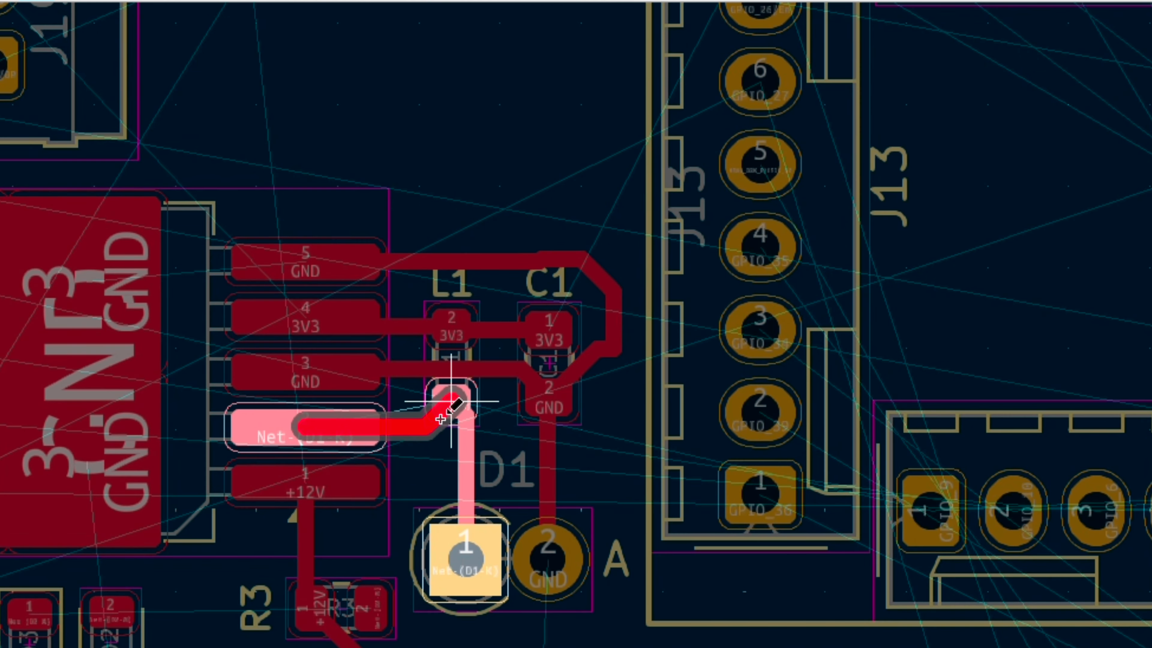
left_click(453, 401)
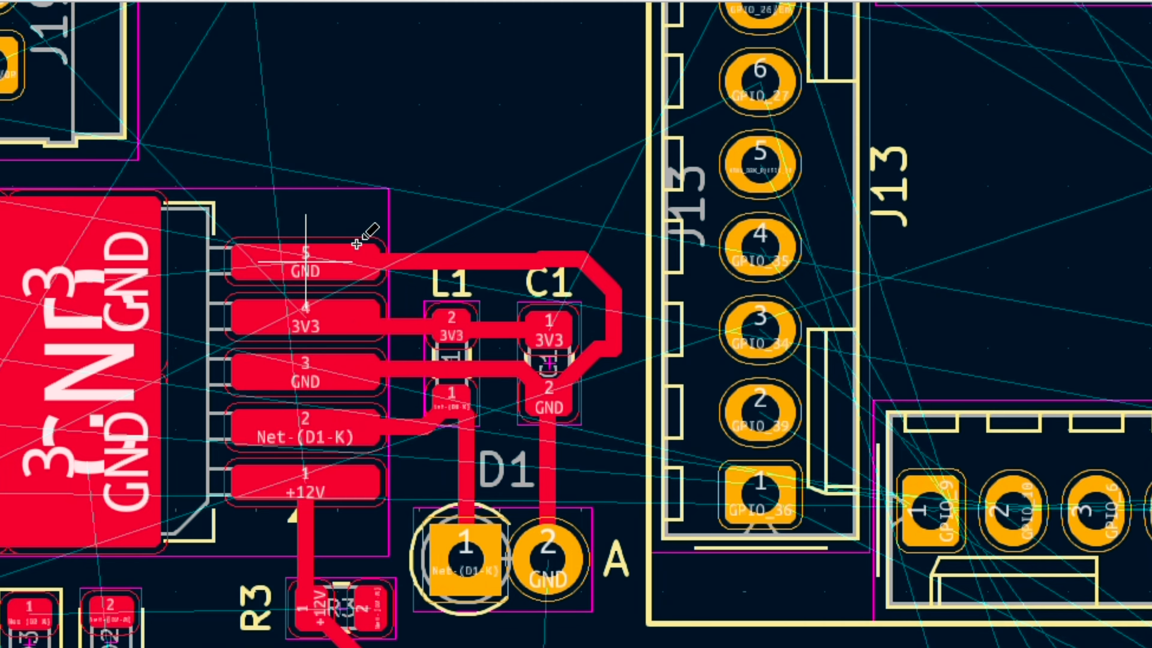
scroll(306, 429, "down", 4)
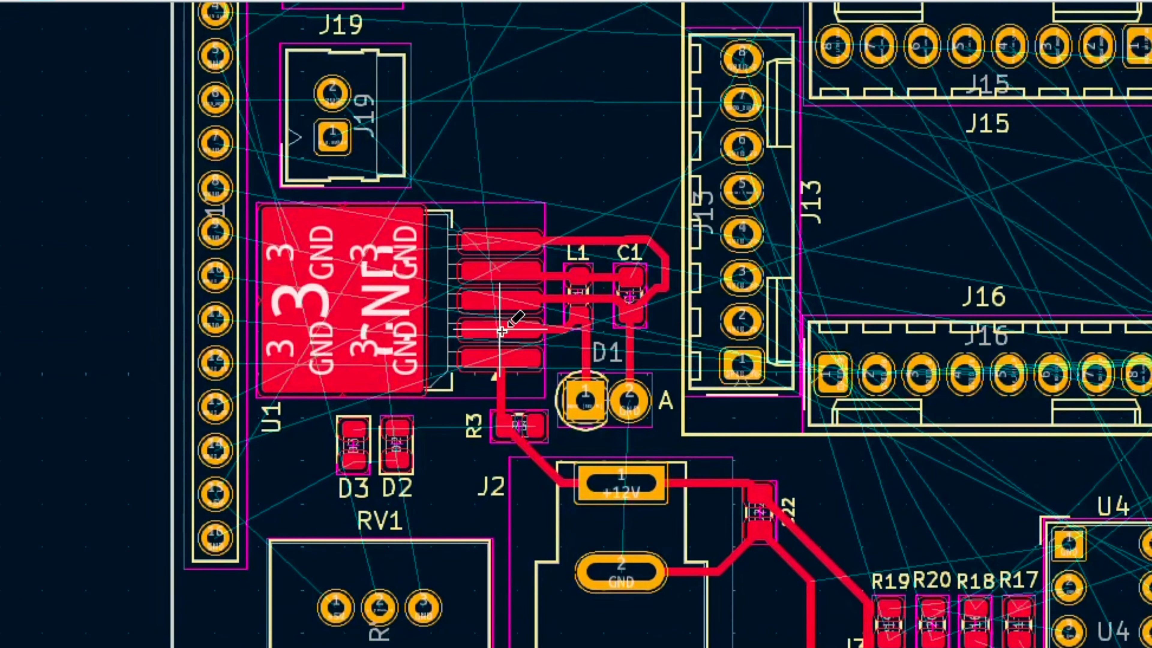
scroll(306, 428, "up", 2)
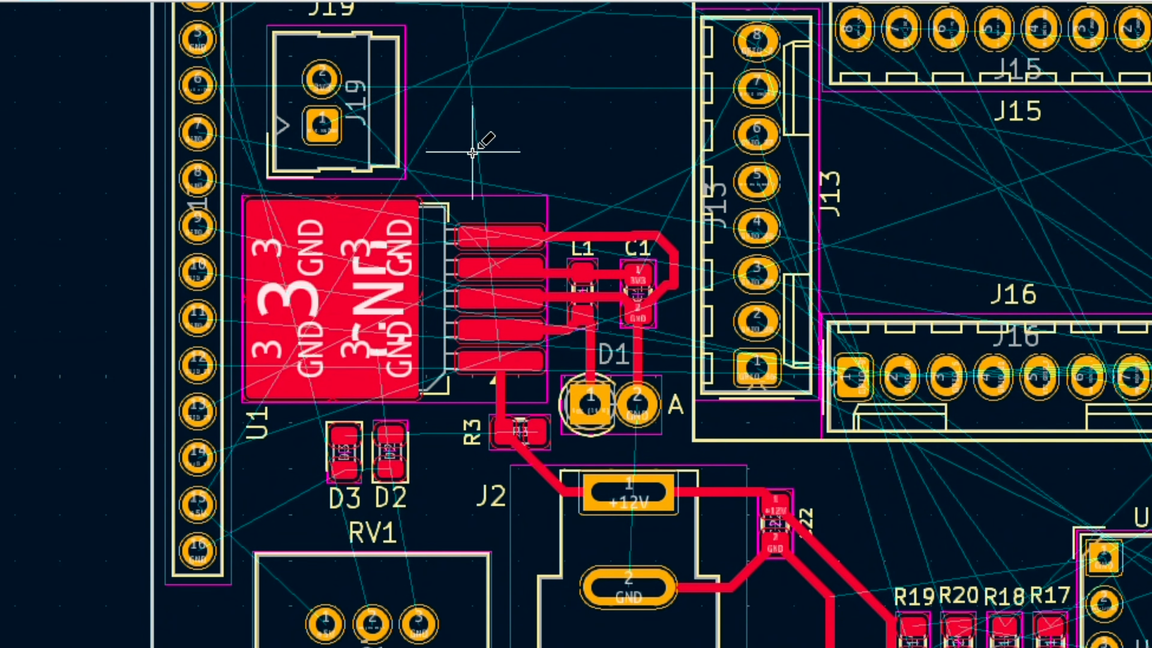
scroll(472, 152, "down", 3)
scroll(508, 326, "up", 1)
scroll(537, 548, "up", 2)
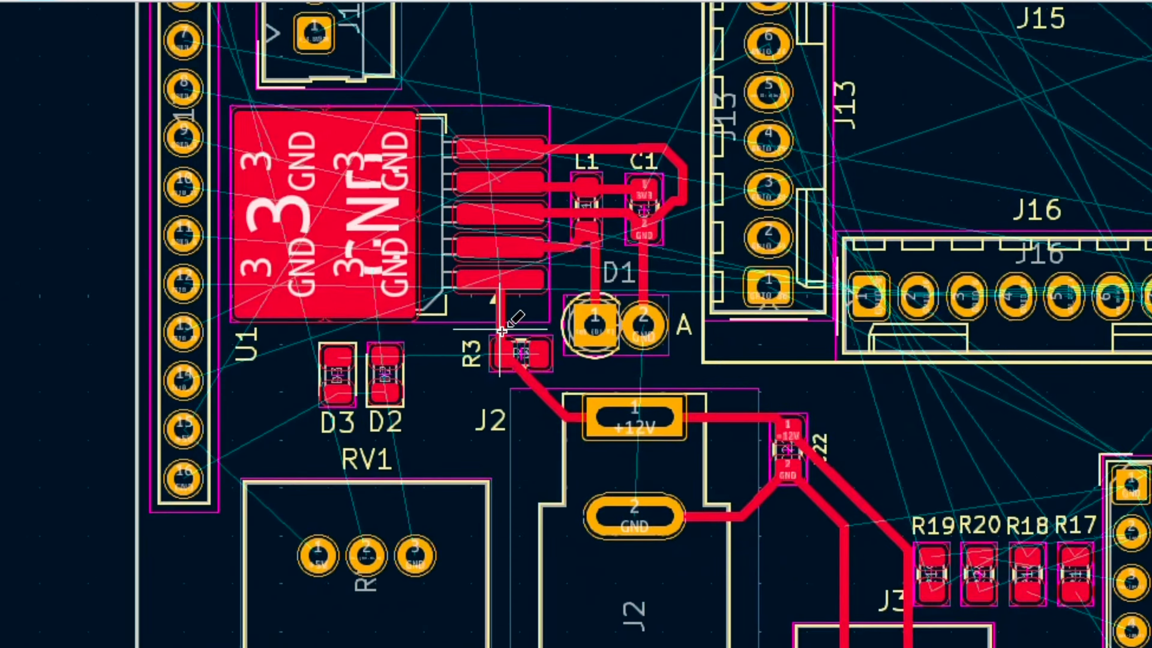
scroll(501, 332, "up", 1)
scroll(503, 330, "down", 2)
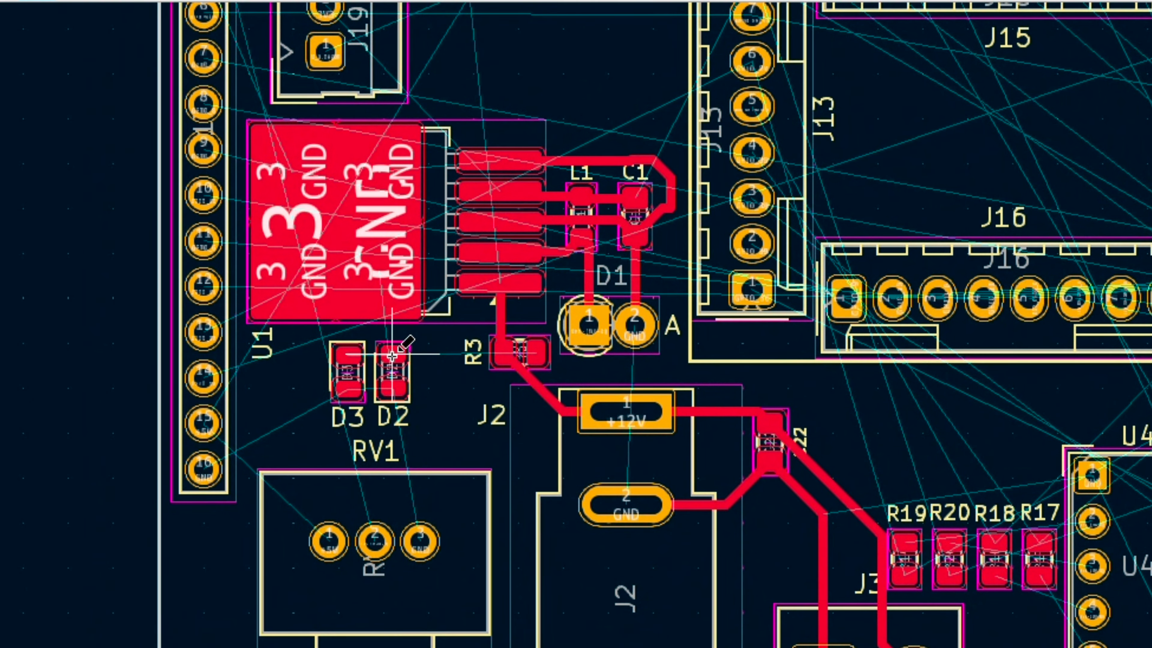
left_click(392, 355)
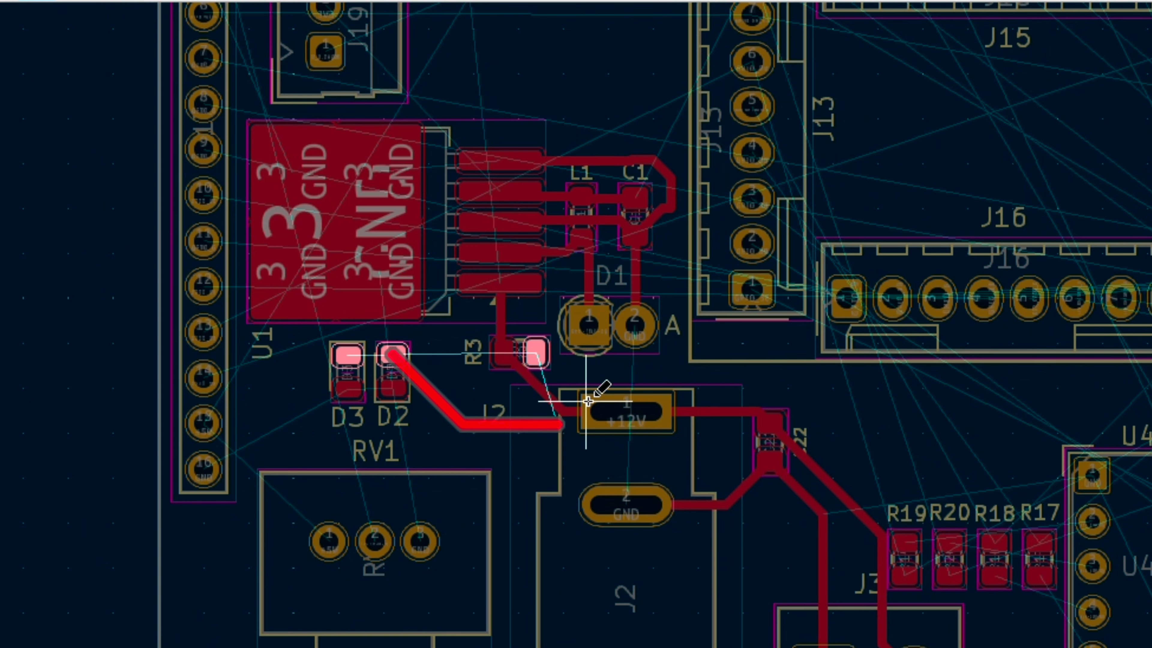
scroll(522, 345, "down", 3)
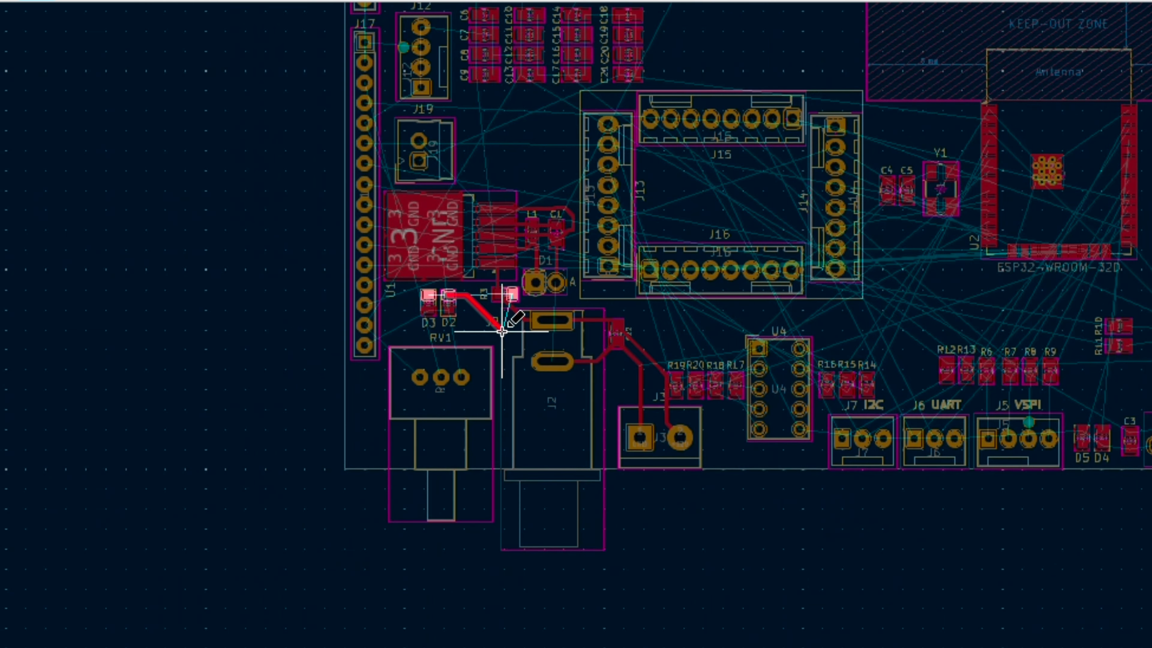
scroll(501, 331, "up", 8)
scroll(502, 331, "down", 4)
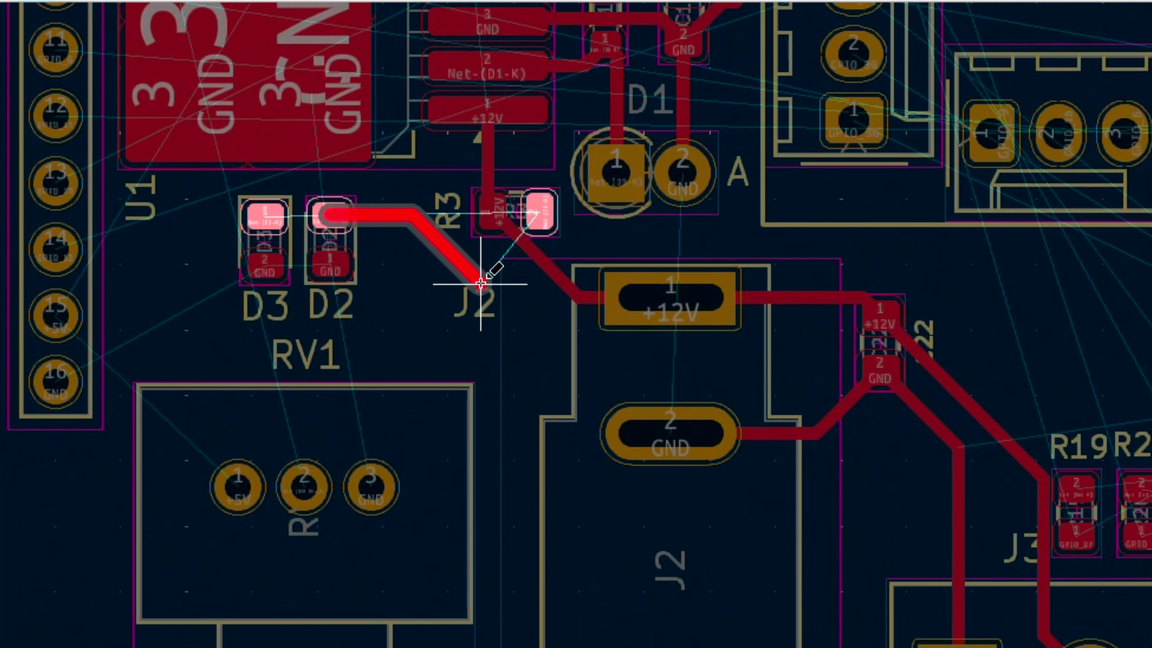
key("Escape")
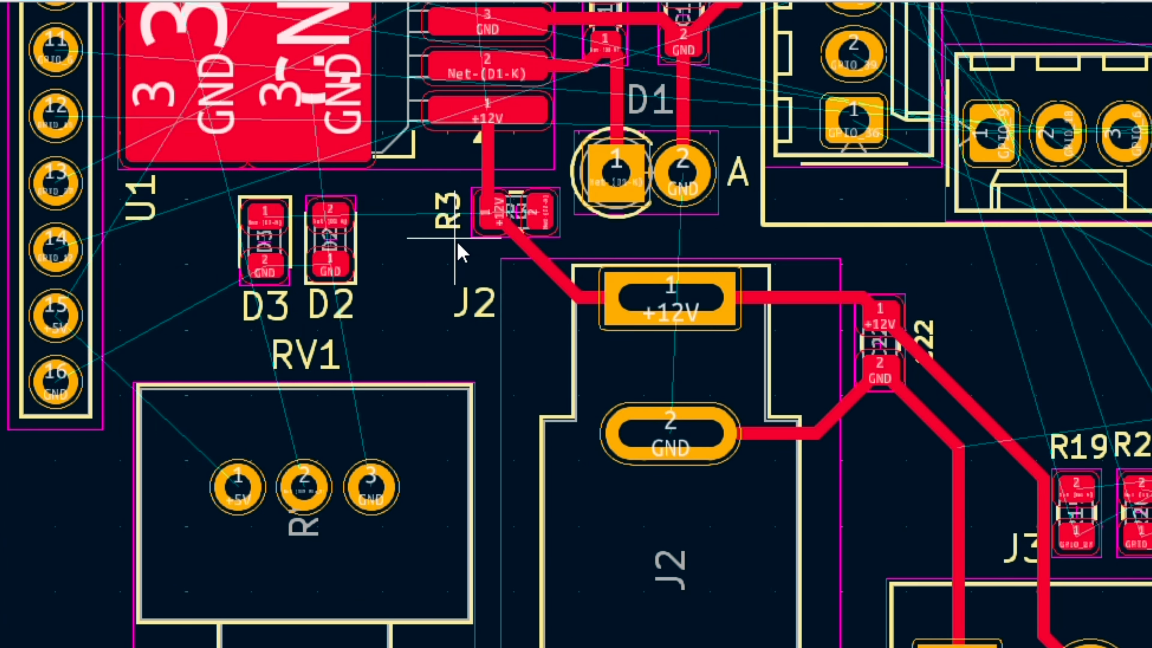
key("x")
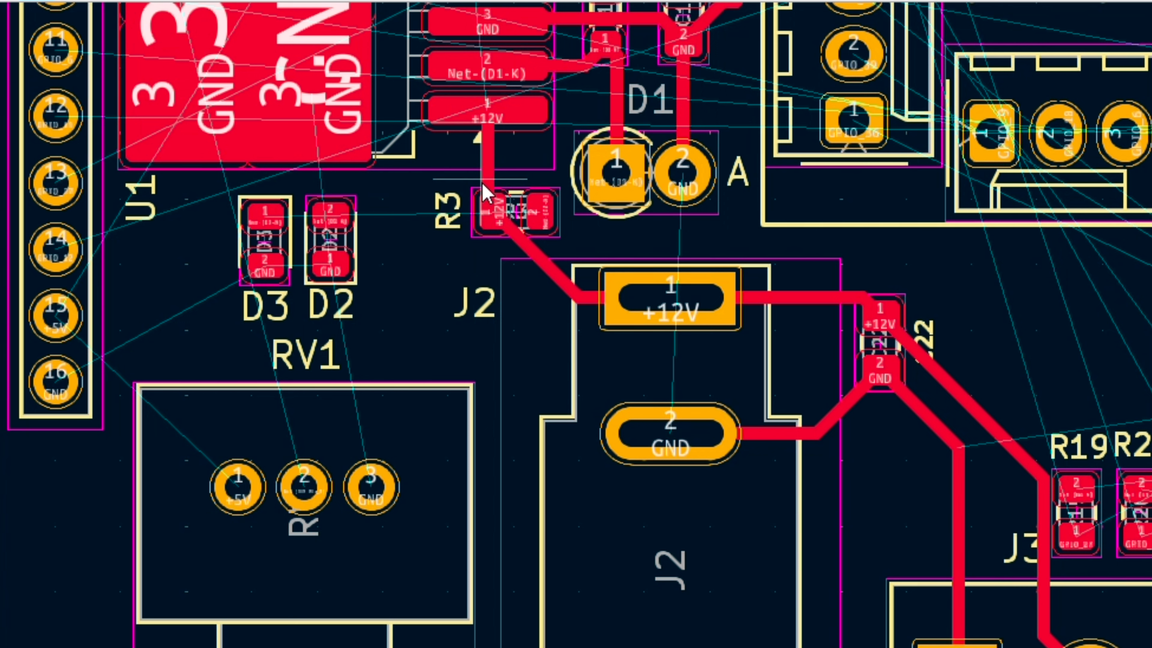
- Delete the +12V track between U1 pad 1 and R3 and the diagonal +12V segment from R3 towards J2
left_click(484, 191)
key("Delete")
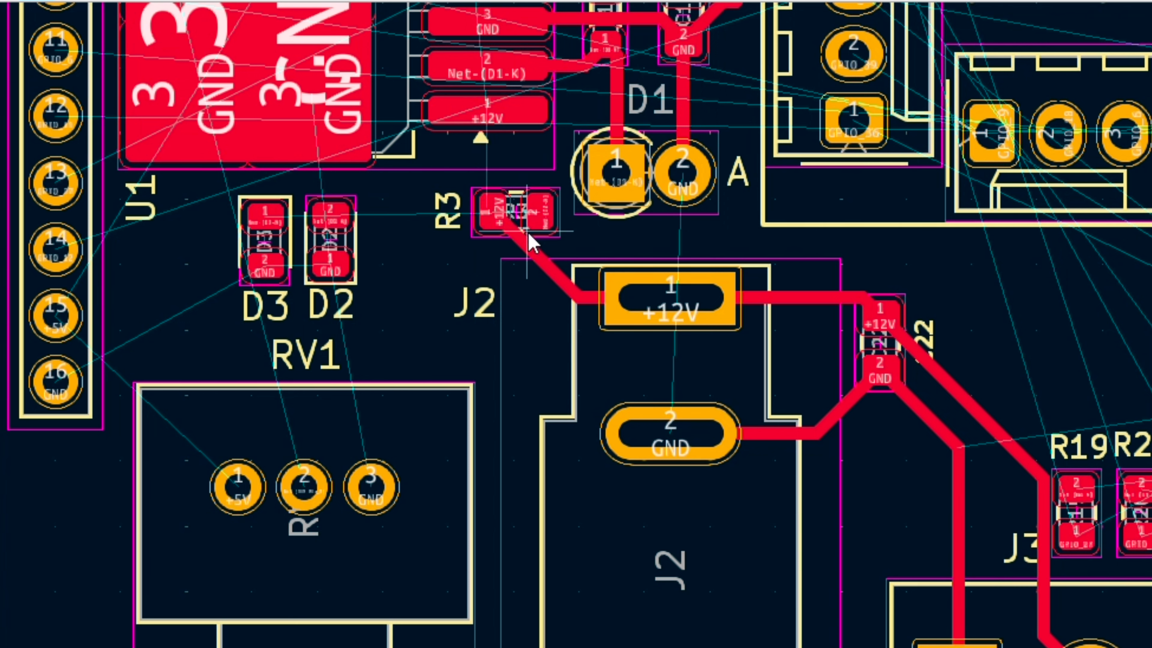
left_click(531, 256)
key("Delete")
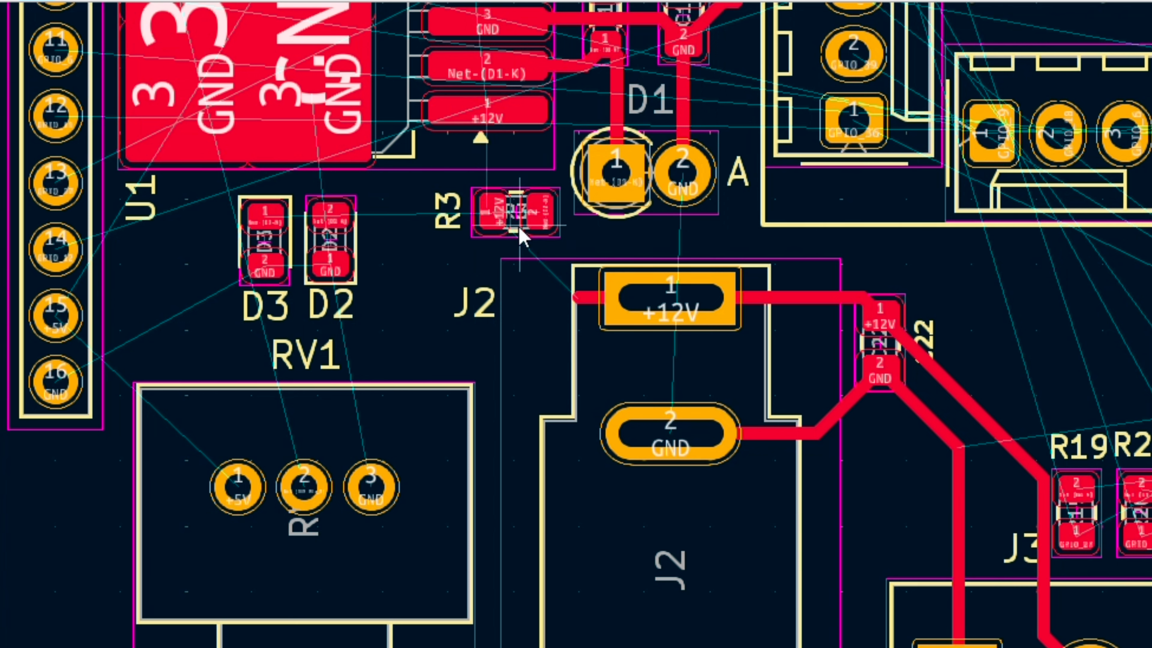
- Rotate resistor R3 by 180 degrees, nudge it slightly towards J2, and place its reference label beside pad 2
left_click(519, 232)
key("r")
key("r")
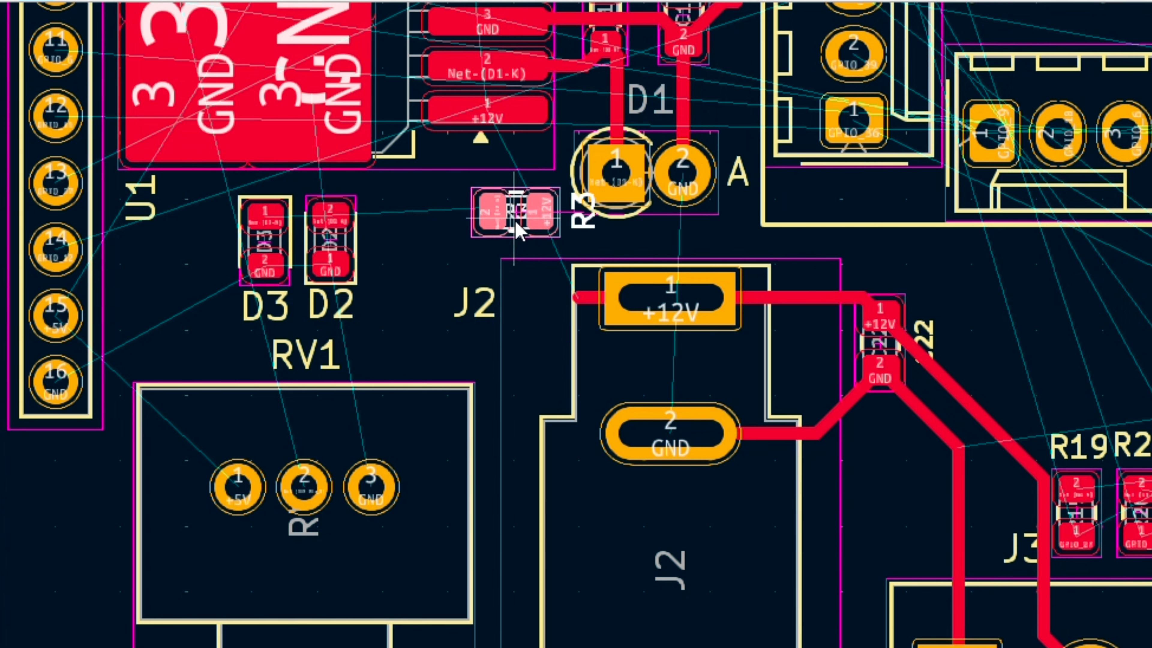
mouse_move(498, 233)
left_mouse_down()
mouse_move(477, 219)
mouse_move(496, 218)
left_mouse_up()
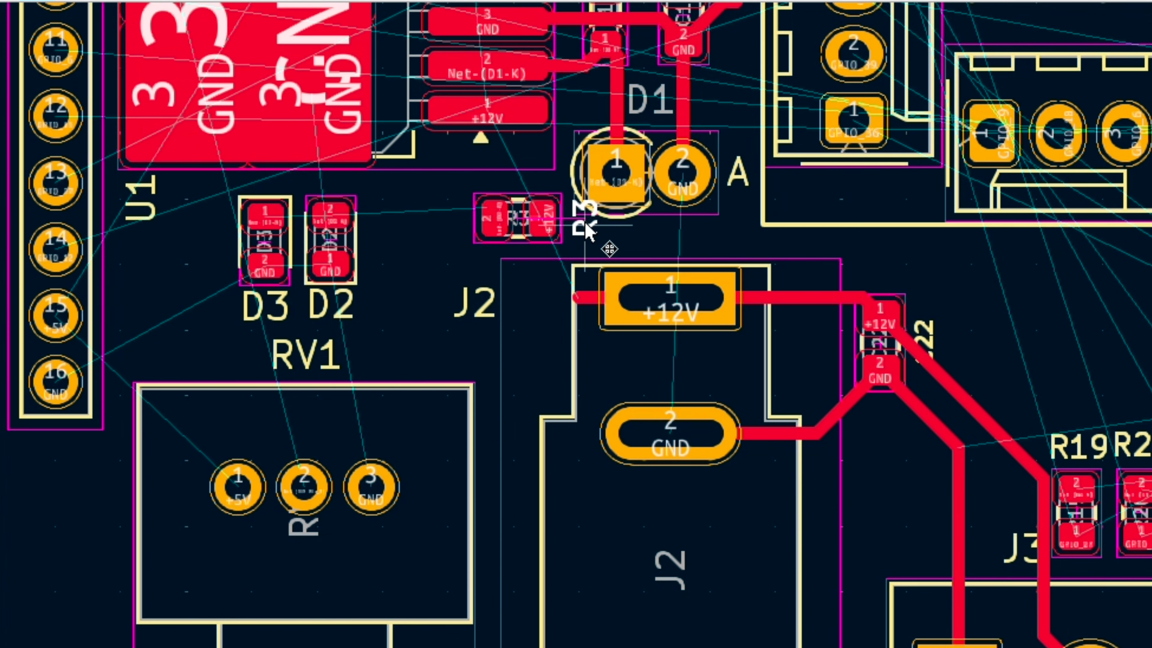
left_click_drag(585, 231, 456, 221)
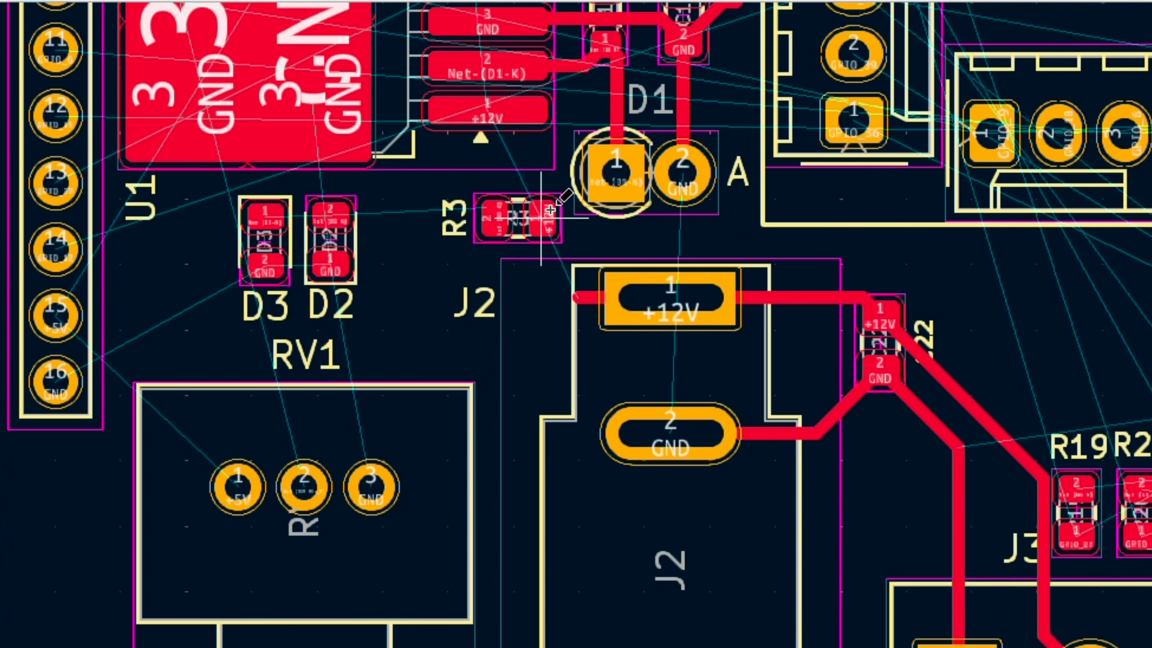
- Delete the leftover +12V track stub at J2 pad 1
key("x")
left_click(594, 301)
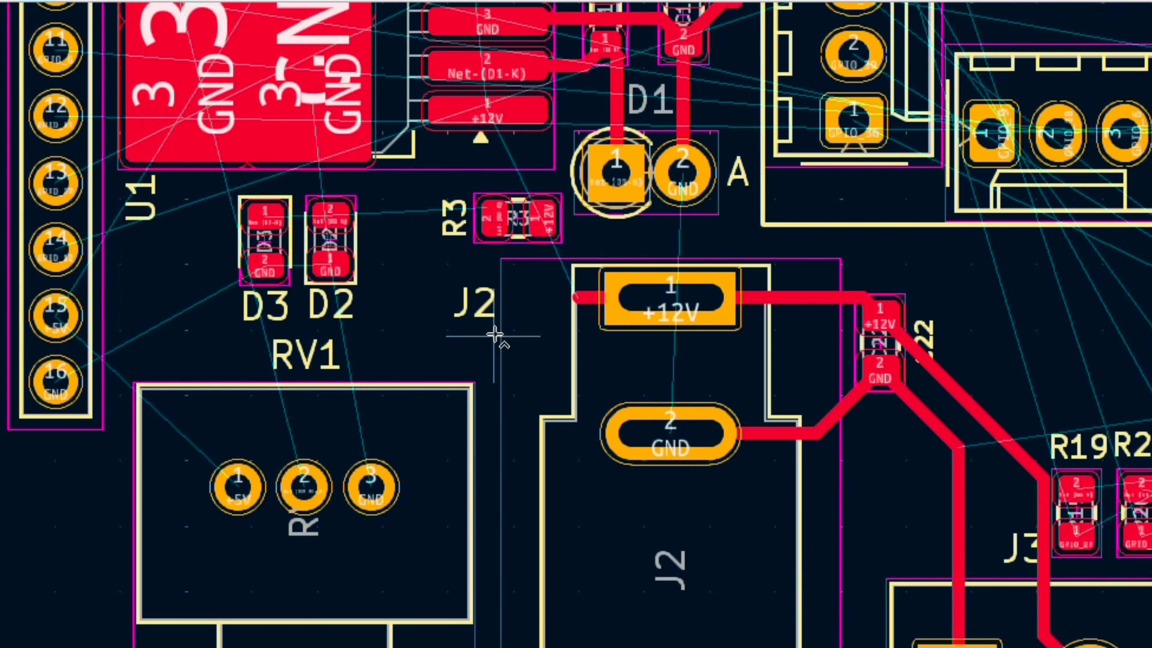
left_click(585, 301)
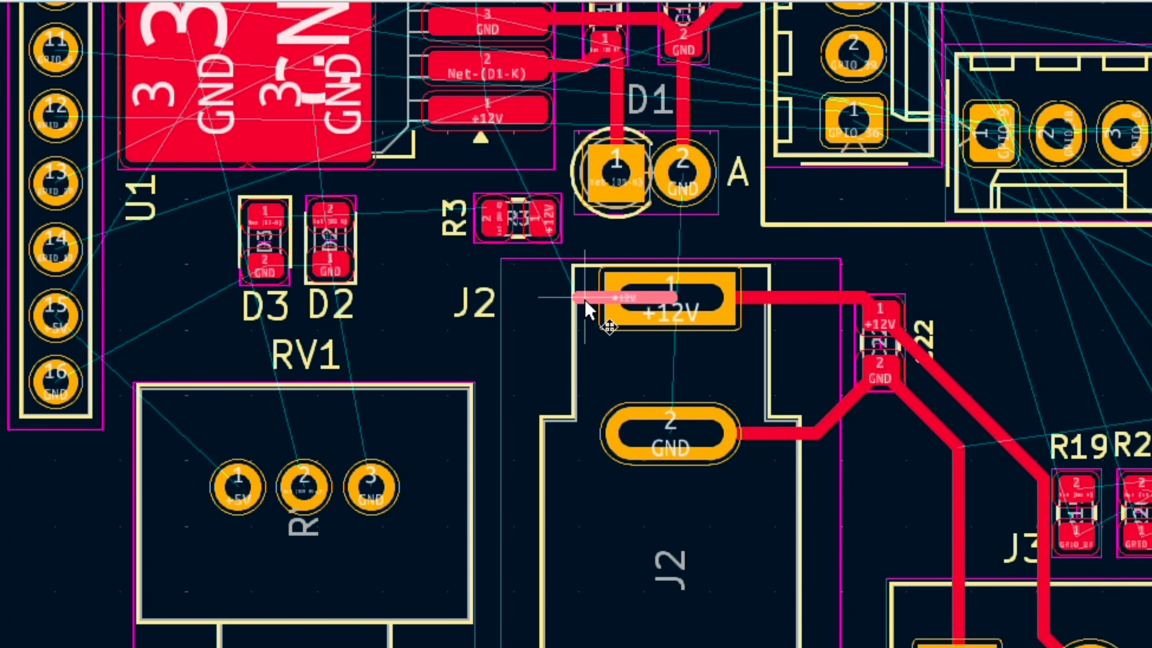
key("Delete")
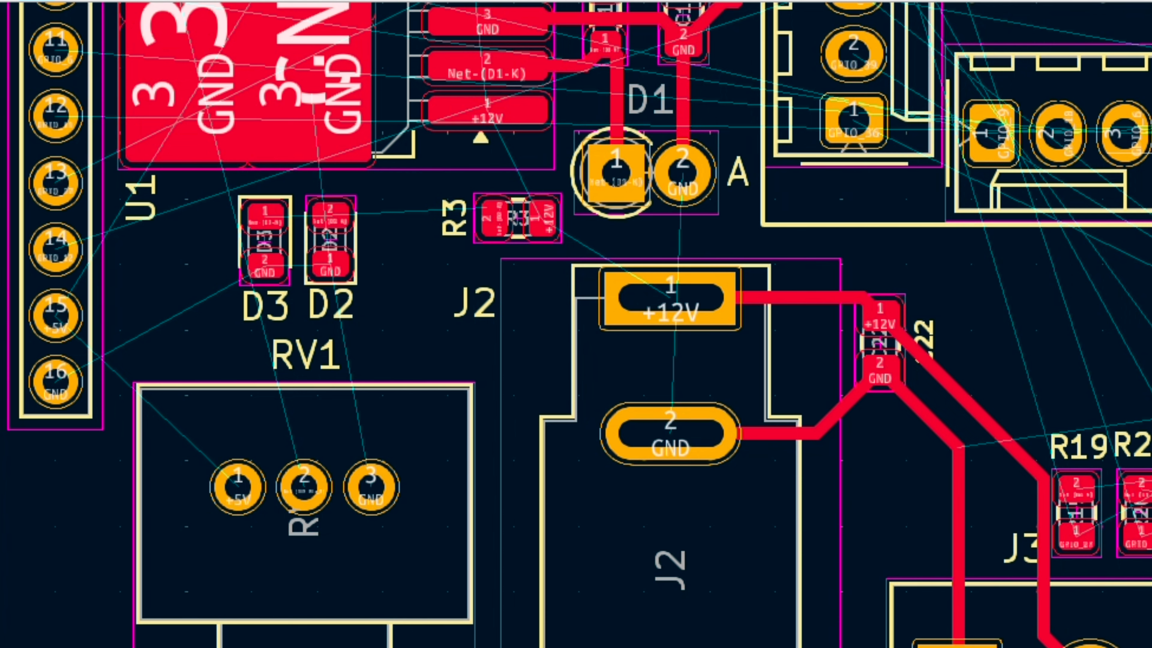
- Route the +12V track from U1 pad 1 to R3 pad 1 and on to J2 pad 1
left_click(494, 105)
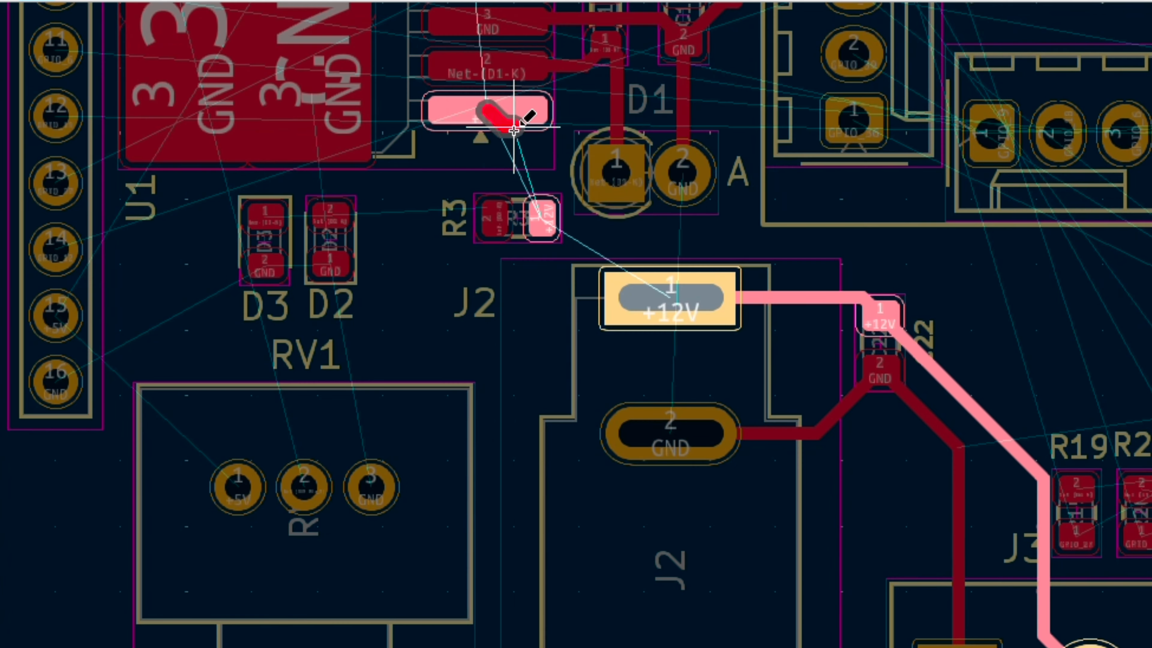
left_click(545, 218)
left_click(545, 218)
left_click(618, 314)
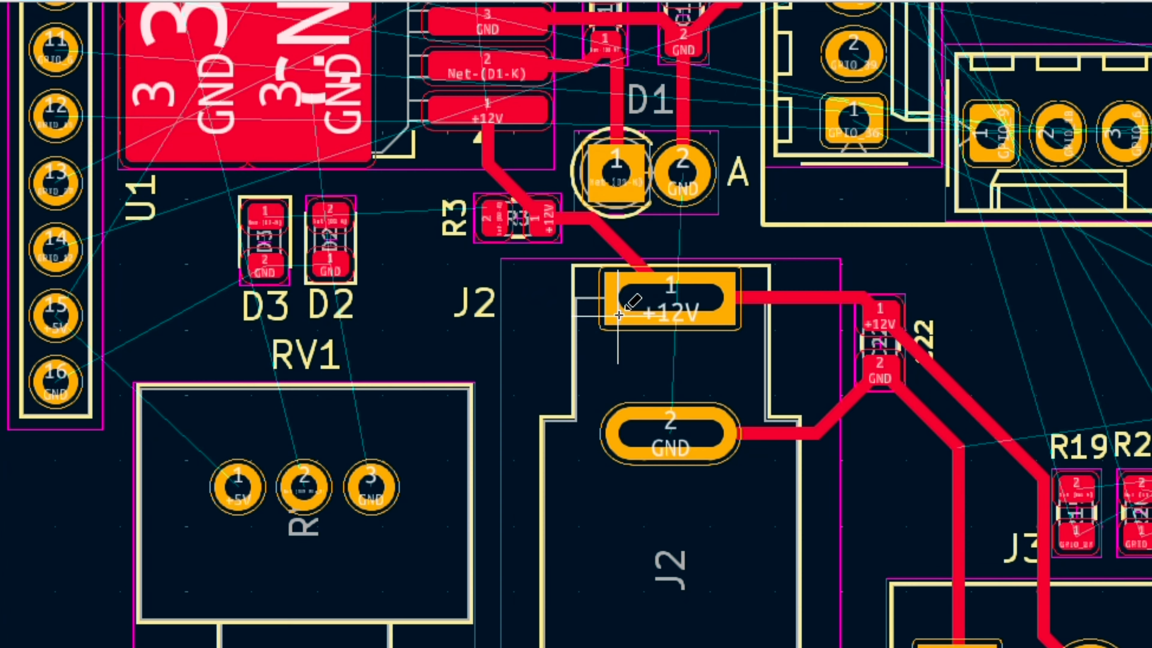
- Route R3 pad 2 to D2 pad 2 and D3 pad 1, and join the GND pads of D3 and D2 with a track
left_click(493, 217)
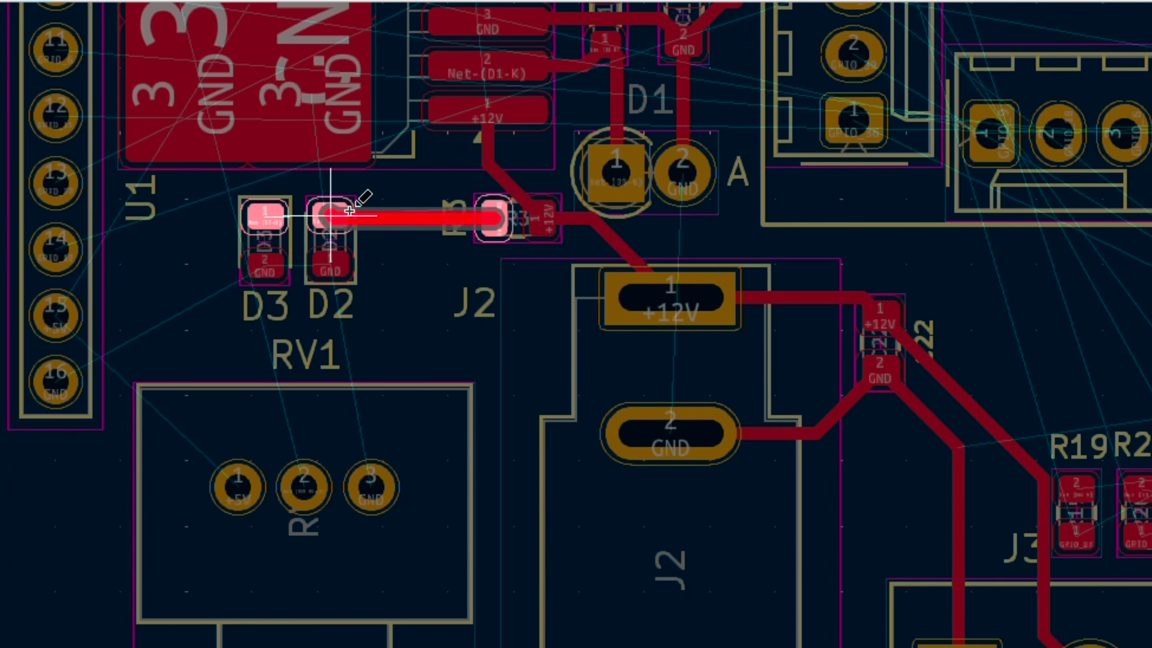
left_click(325, 209)
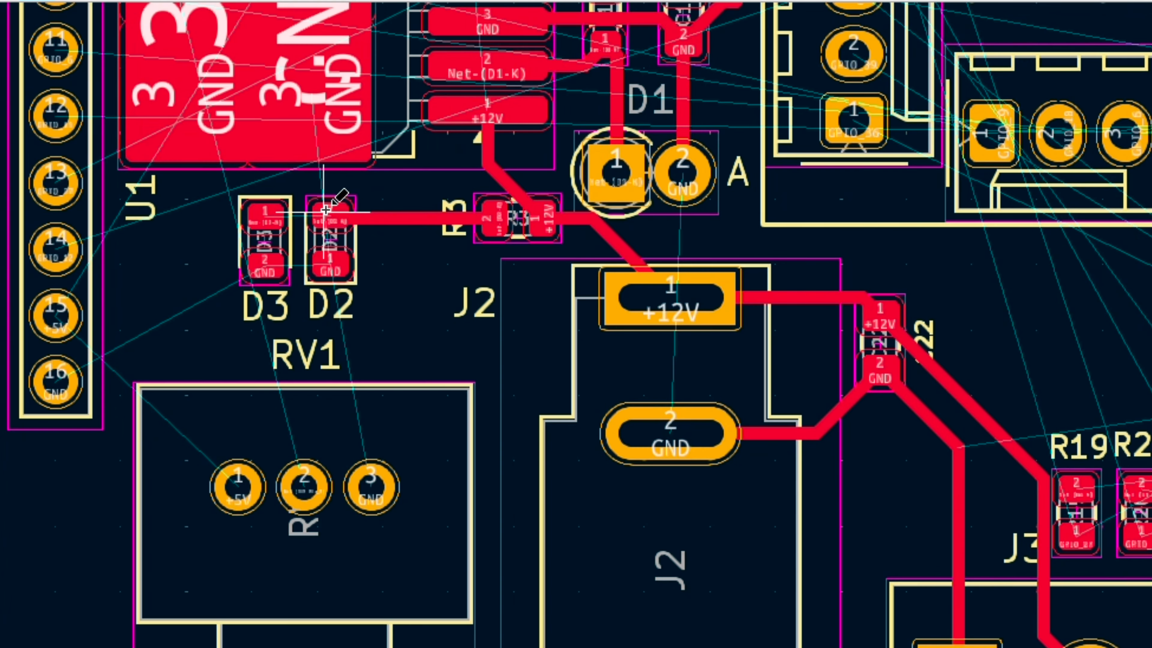
left_click(325, 210)
left_click(265, 214)
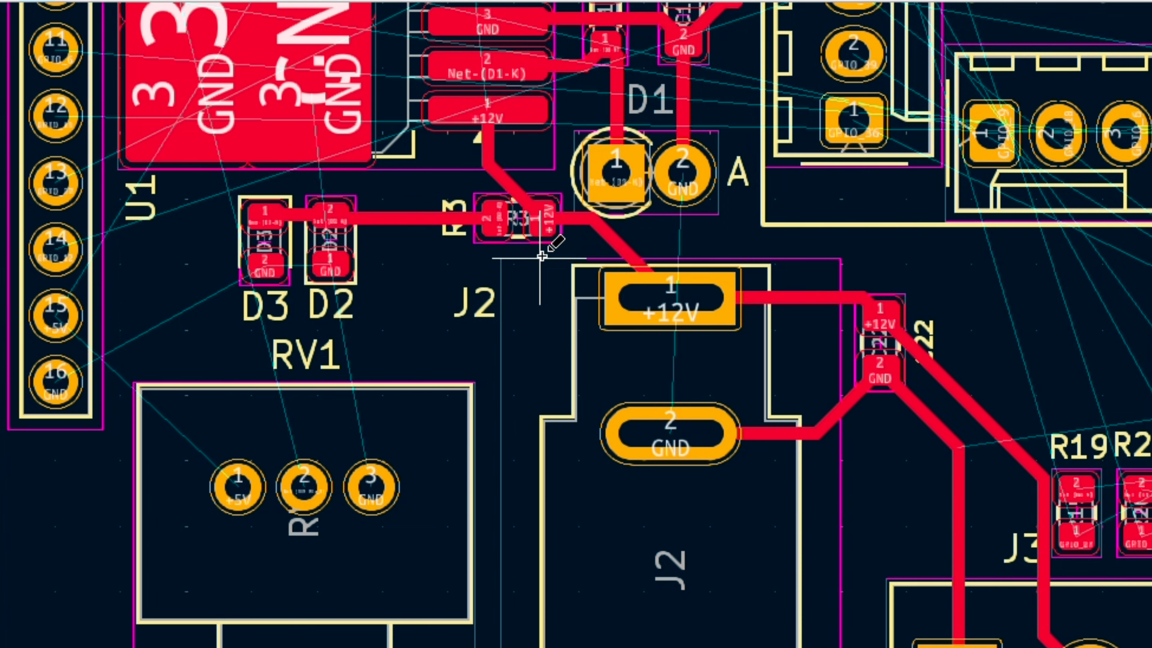
left_click(270, 266)
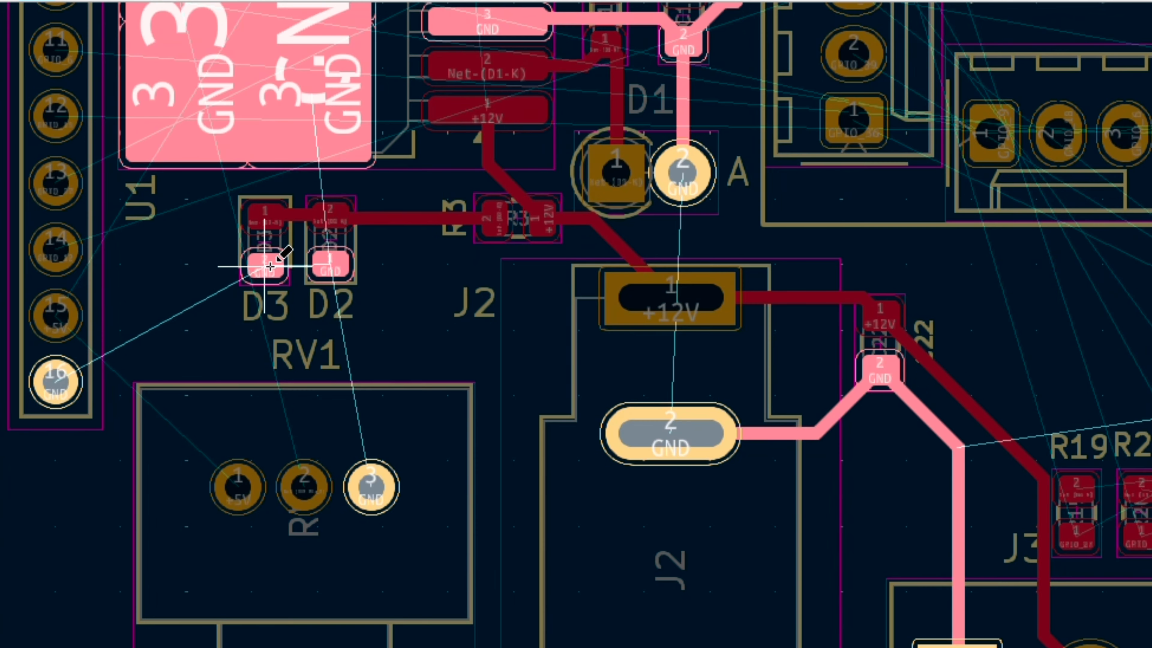
left_click(331, 266)
- Switch to the Schematic Editor and examine the Power Section wiring around U1, L1, D1 and C1
scroll(333, 266, "down", 2)
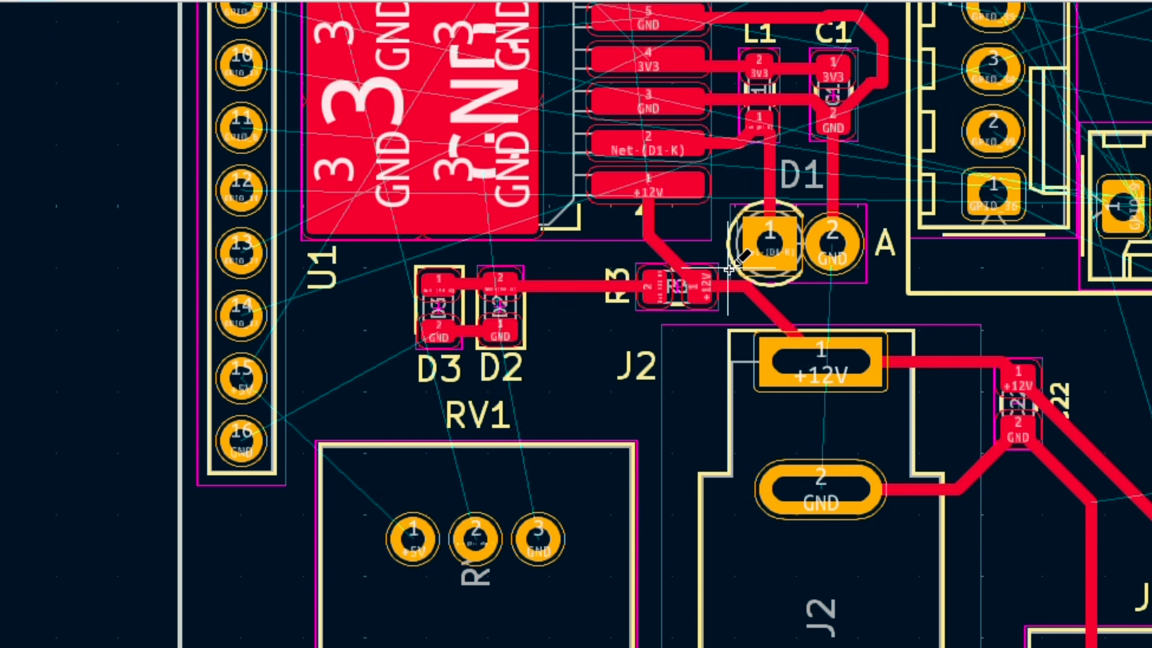
scroll(802, 158, "down", 2)
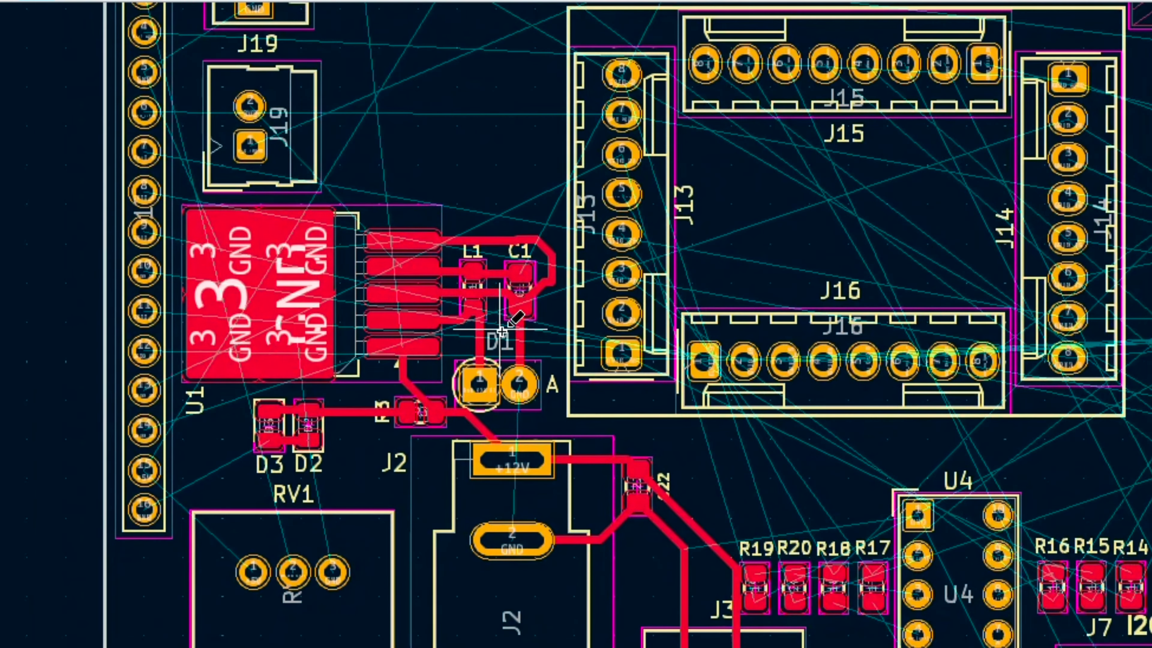
scroll(502, 332, "up", 2)
scroll(501, 332, "down", 1)
scroll(412, 201, "up", 2)
scroll(501, 331, "down", 3)
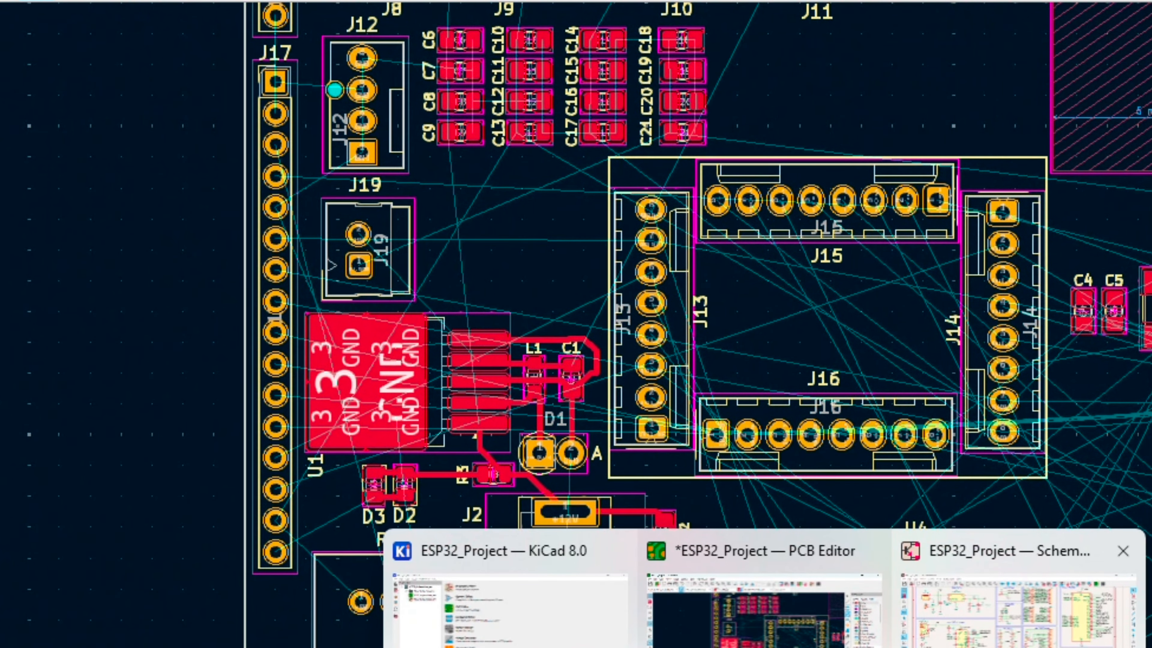
left_click(1018, 622)
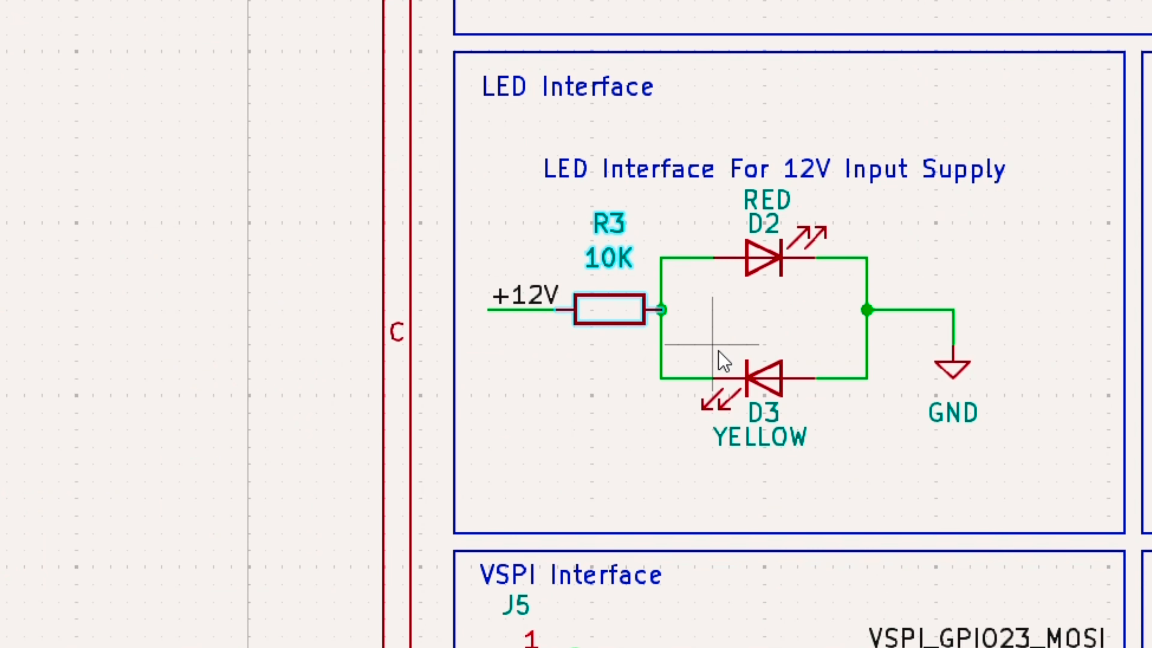
scroll(723, 360, "down", 5)
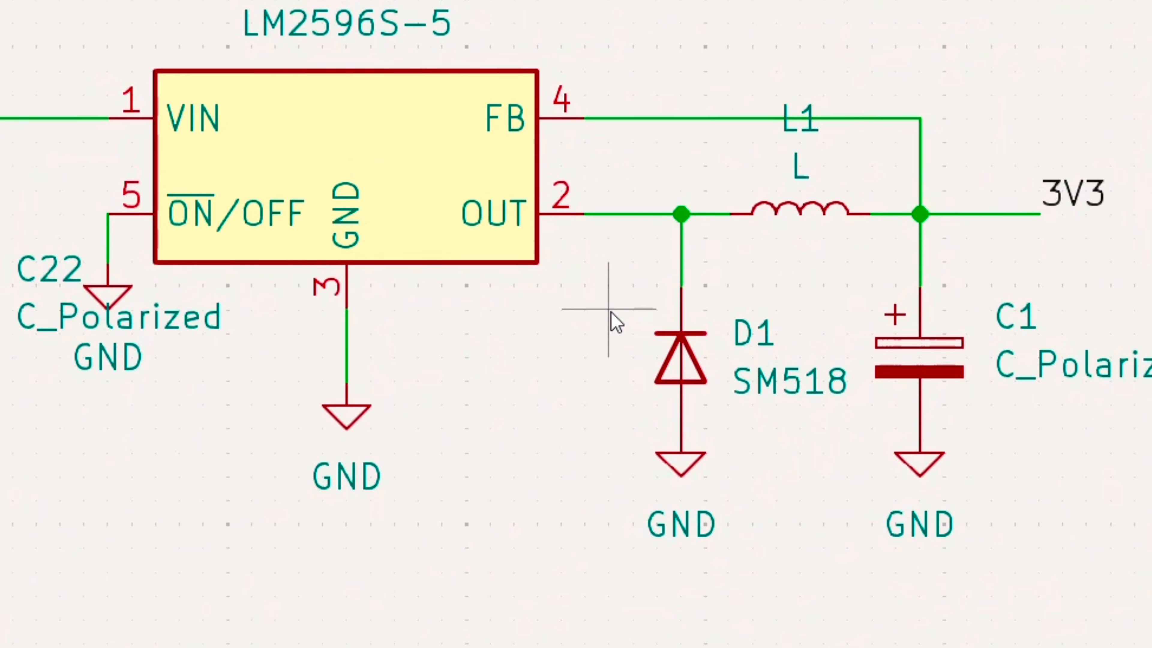
scroll(610, 312, "down", 3)
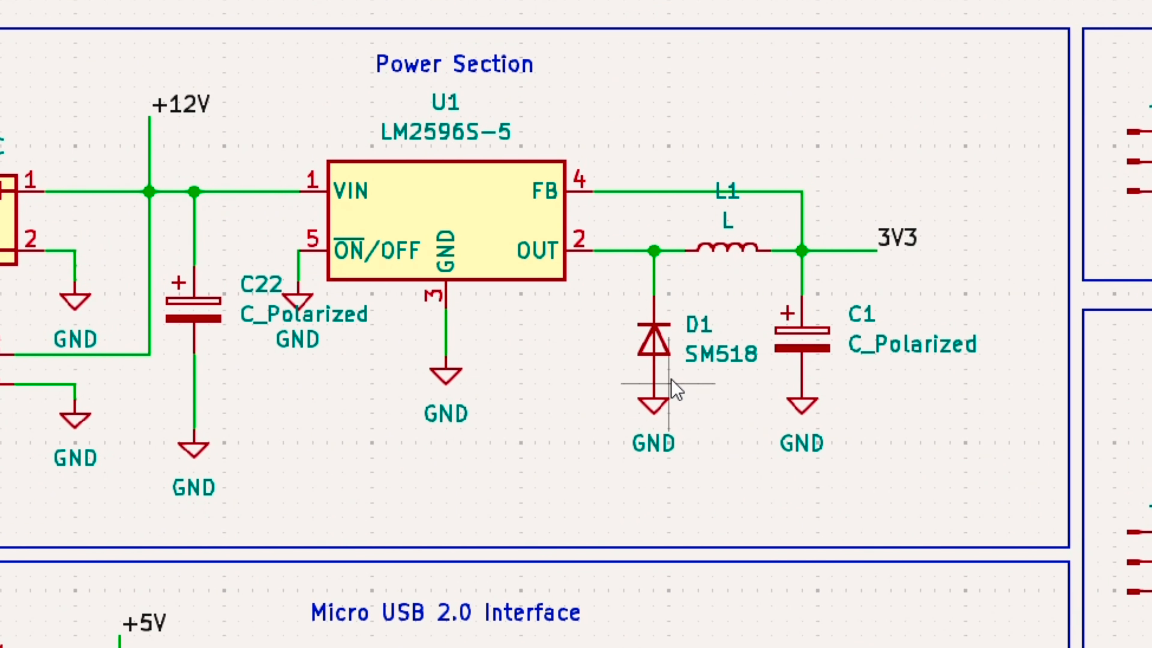
- Switch back to the PCB Editor, find inductor L1 and inspect the tracks between it, U1, C1 and D1
mouse_move(764, 647)
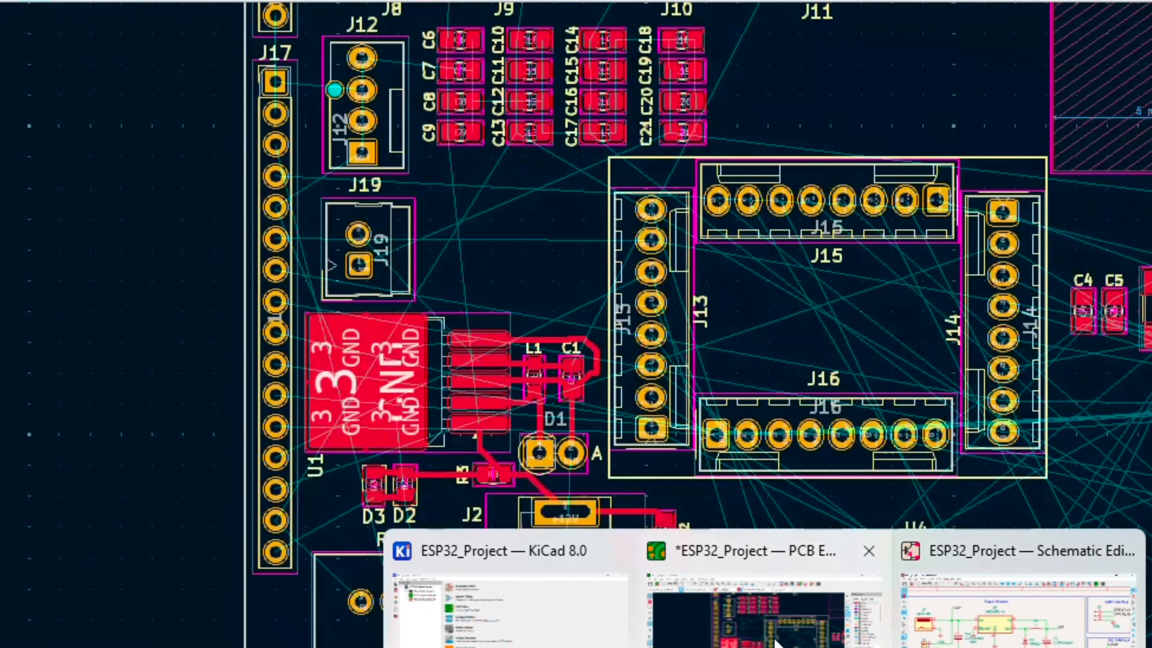
left_click(778, 642)
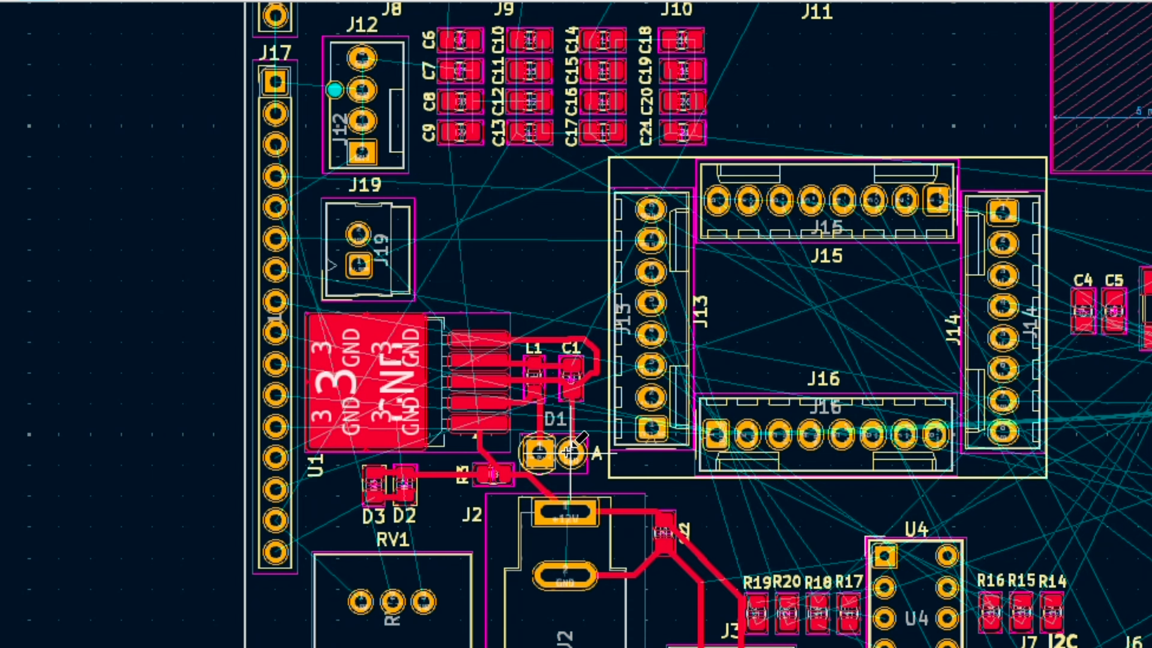
scroll(569, 452, "up", 2)
scroll(501, 330, "down", 3)
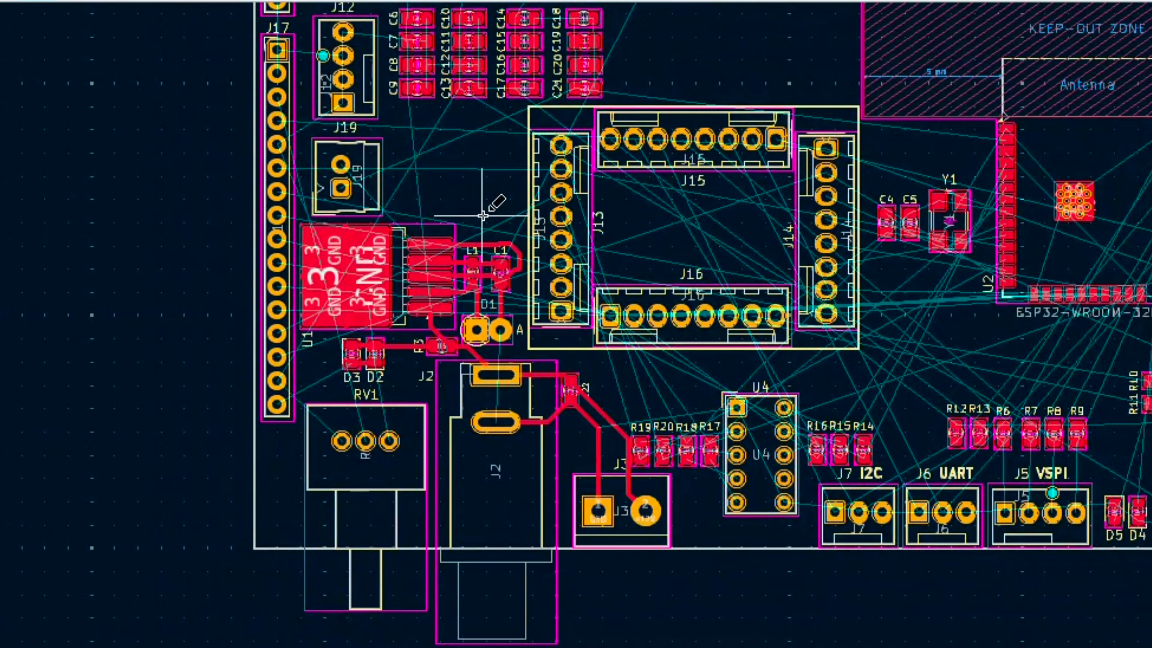
scroll(483, 215, "up", 3)
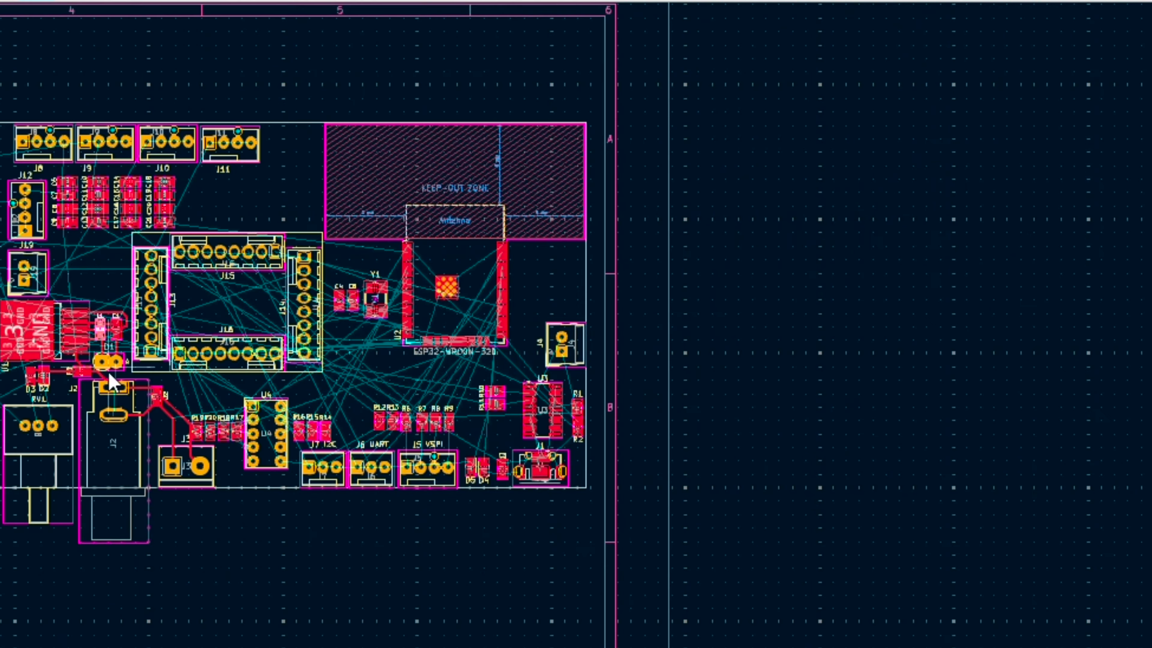
scroll(500, 330, "up", 10)
scroll(501, 330, "down", 3)
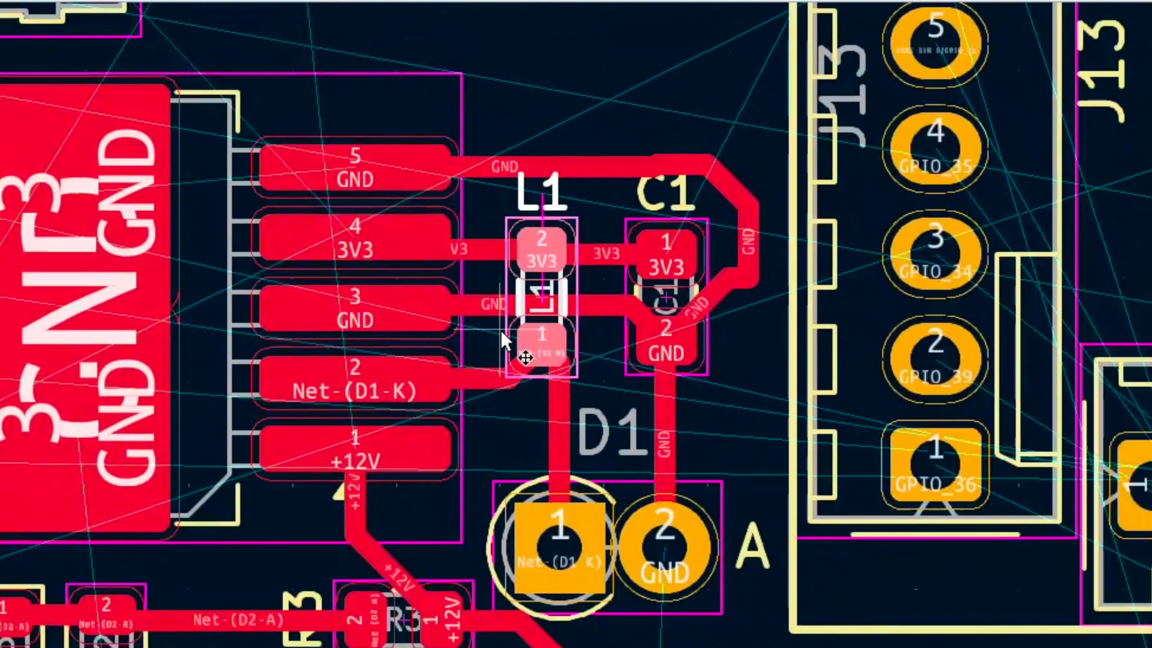
scroll(500, 331, "down", 2)
- Check L1's connections in the schematic's Power Section, then return to the PCB Editor and dismiss the Find dialog
mouse_move(743, 646)
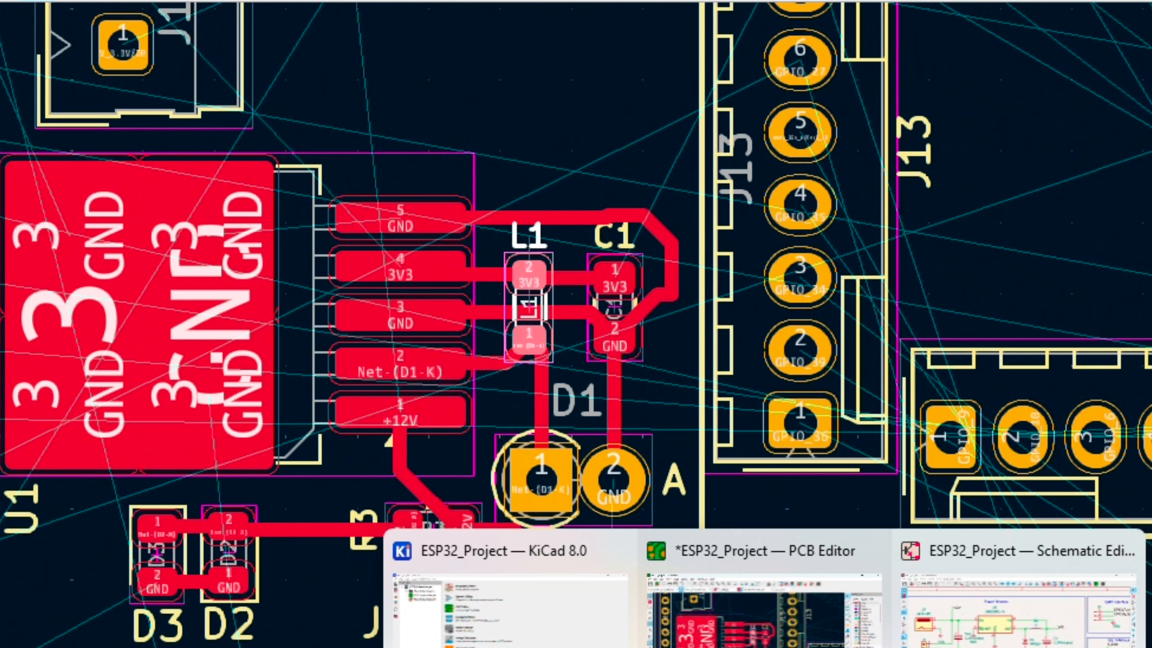
left_click(887, 608)
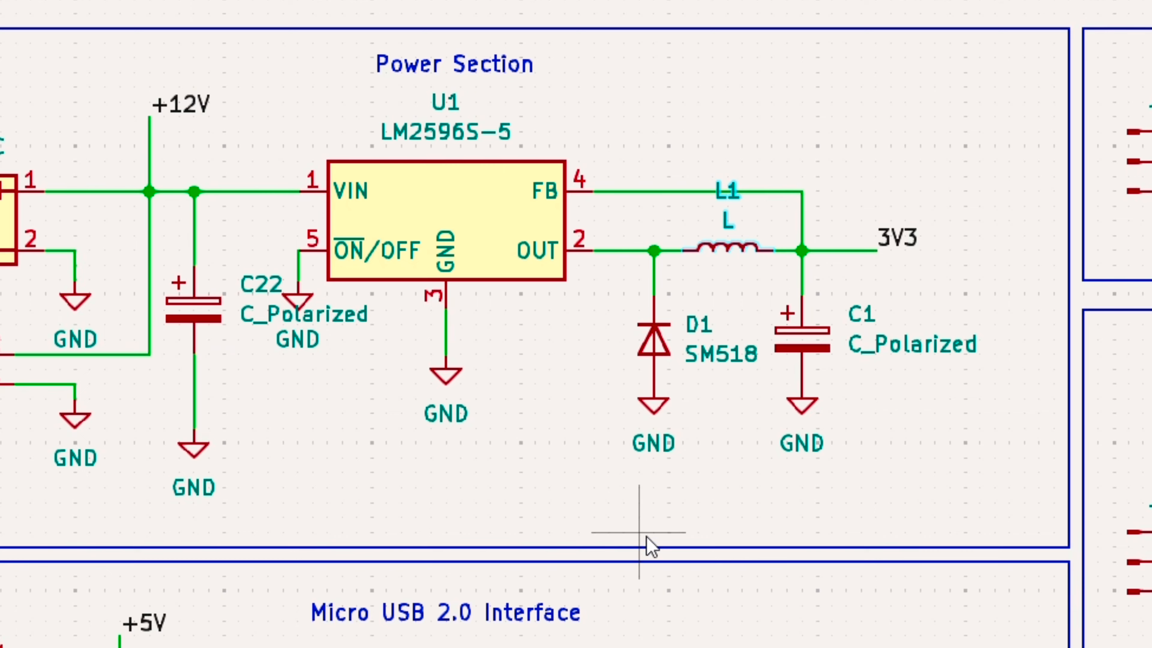
mouse_move(741, 647)
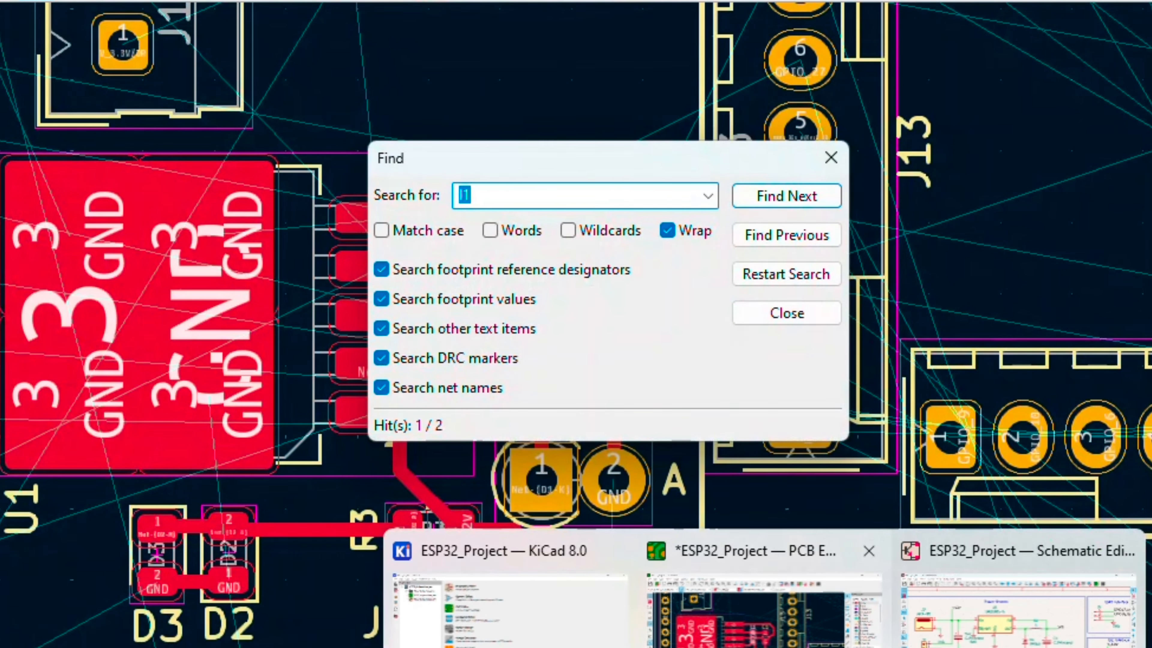
left_click(764, 642)
left_click(830, 158)
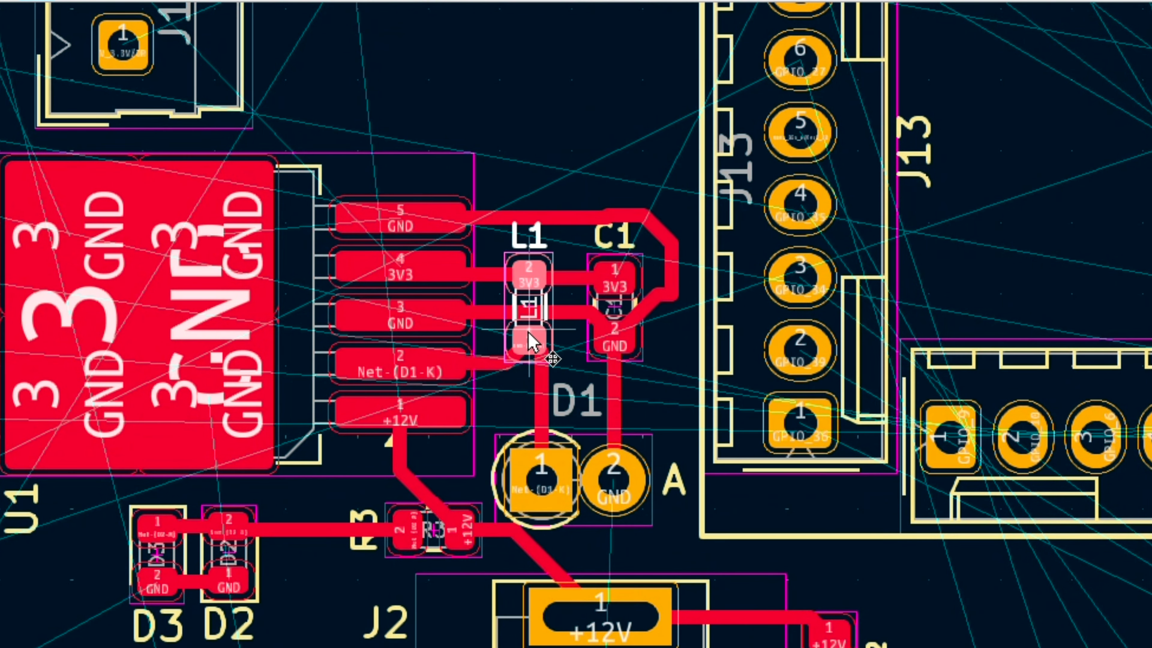